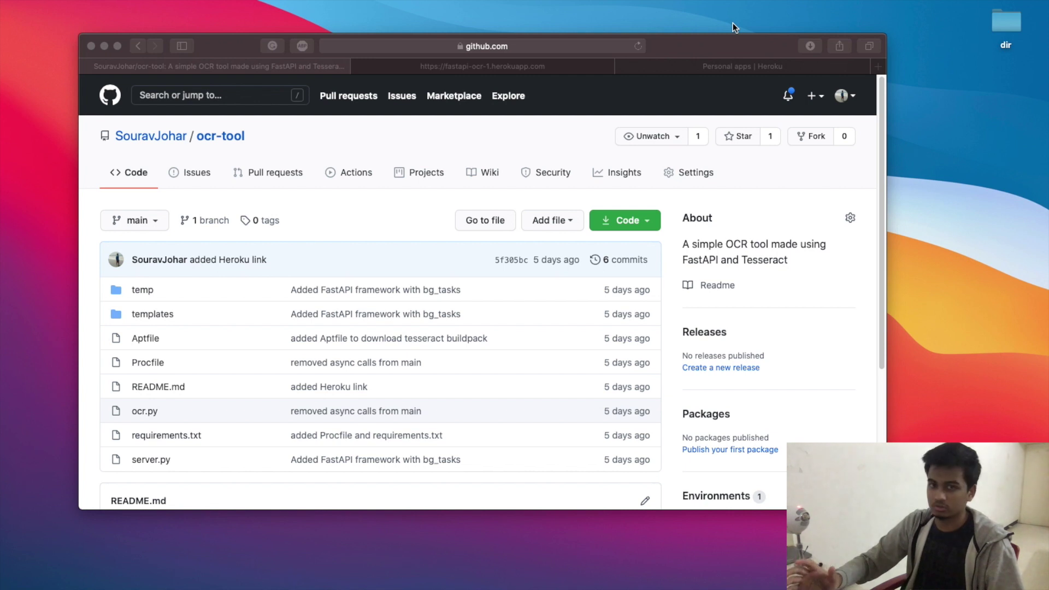
Open the OCR tool link from the ocr-tool repository's README in a new tab and bring that tab to the front
click(477, 247)
scroll(477, 247, down, 1)
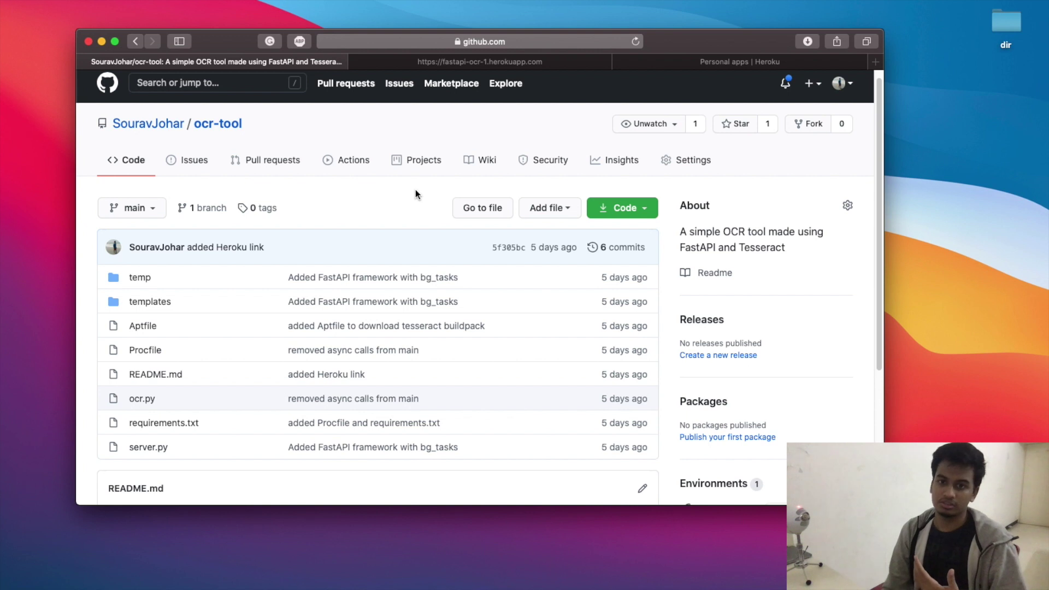
scroll(406, 198, down, 1)
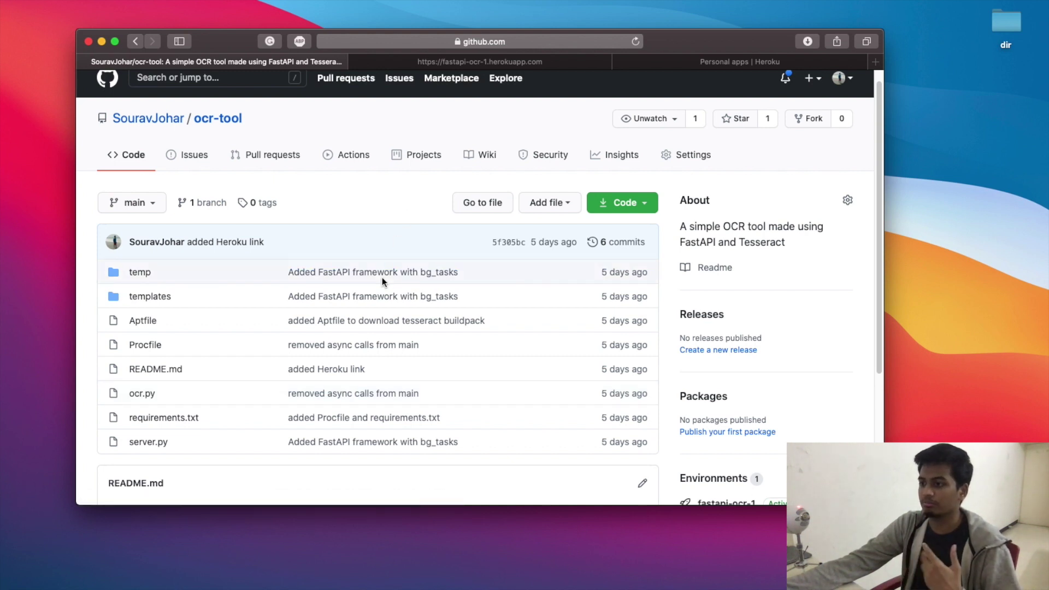
scroll(377, 280, down, 2)
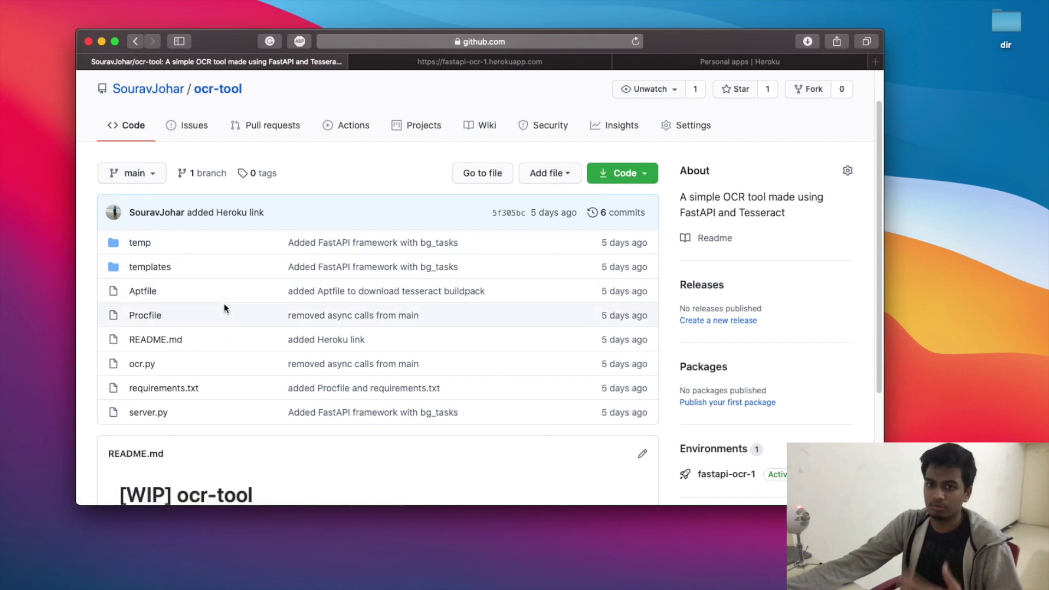
scroll(310, 339, down, 5)
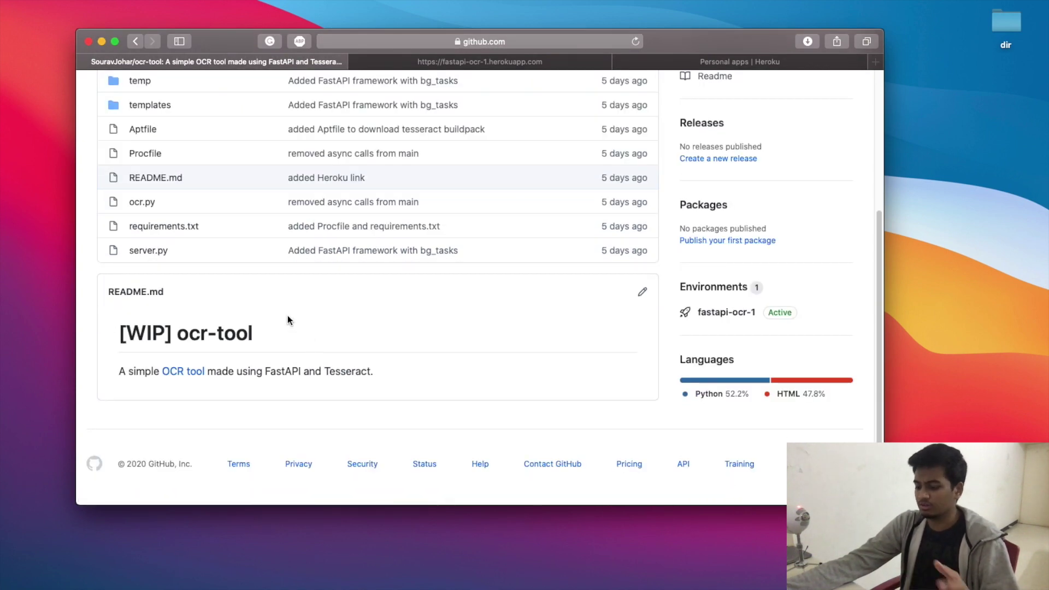
super+click(198, 377)
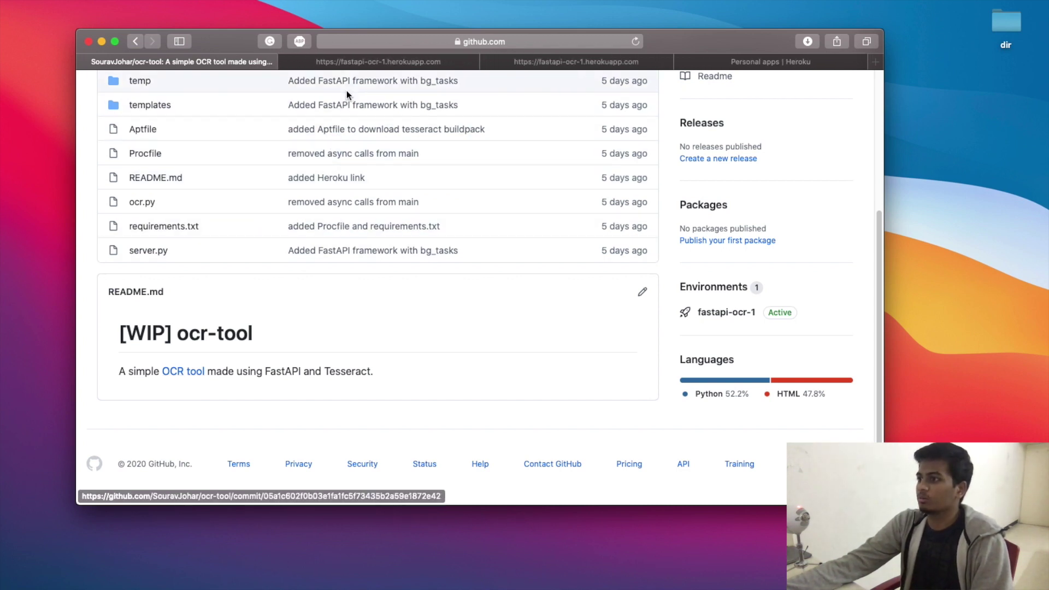
click(567, 64)
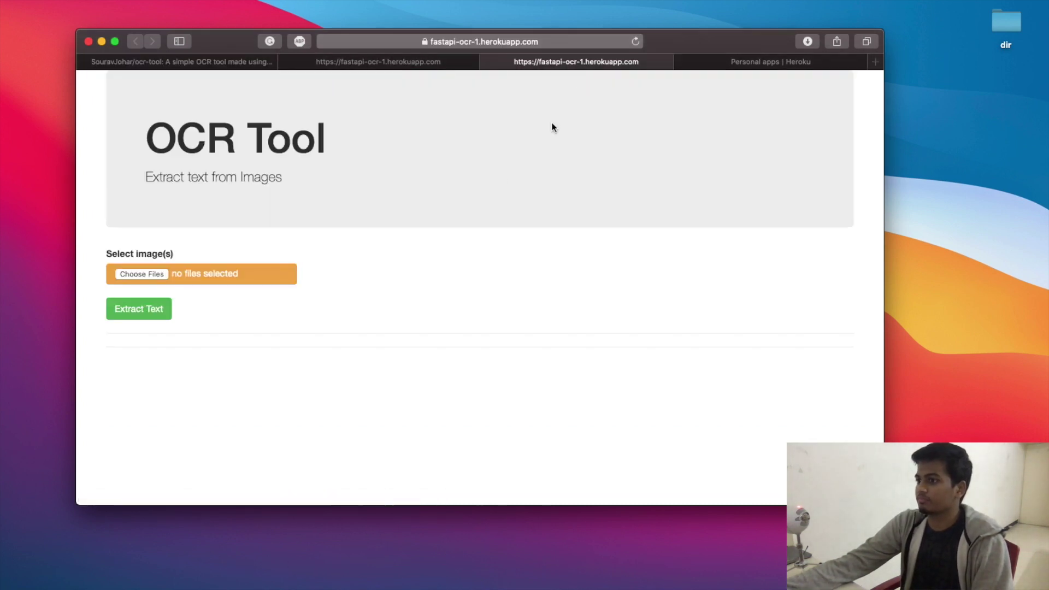
Preview the contacts image in the dir folder and choose it as the file to upload to the OCR tool
click(187, 286)
click(353, 107)
click(493, 138)
key(Up)
key(space)
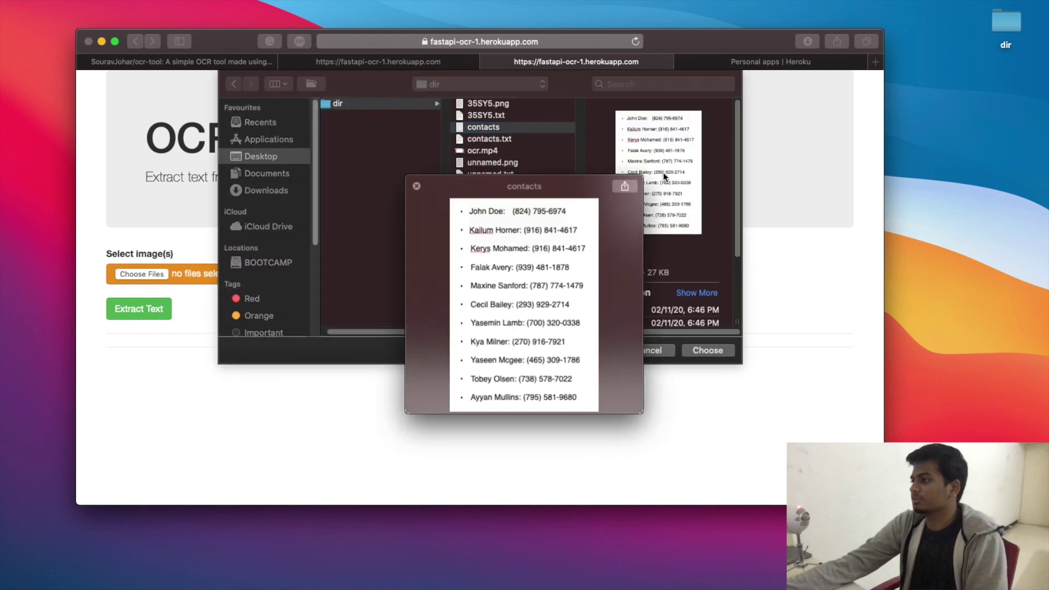
key(space)
click(708, 351)
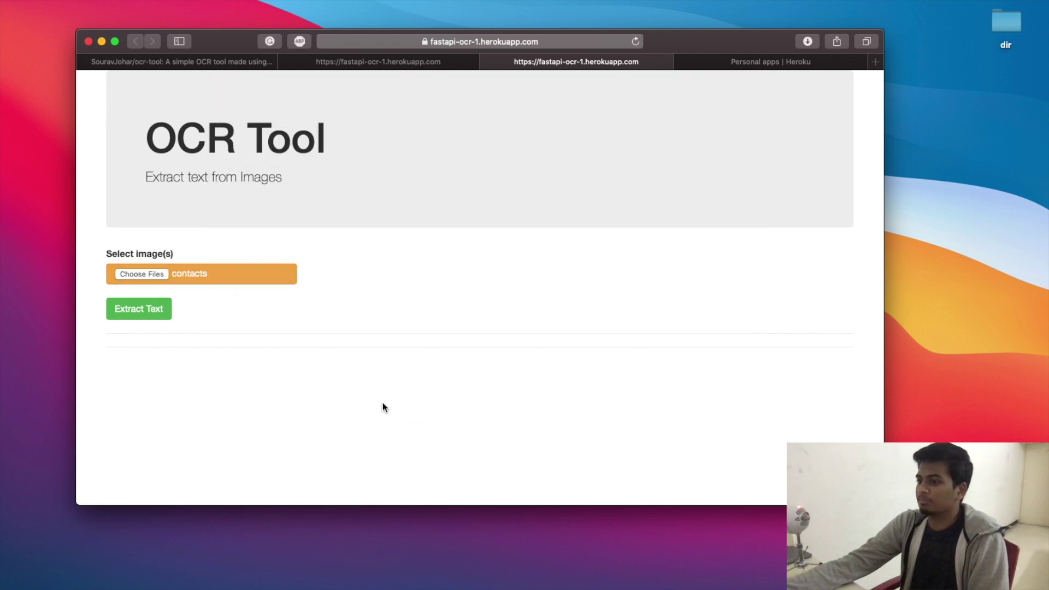
Extract the text from the contacts image, highlight the converted lines, and dismiss the result dialog
click(140, 310)
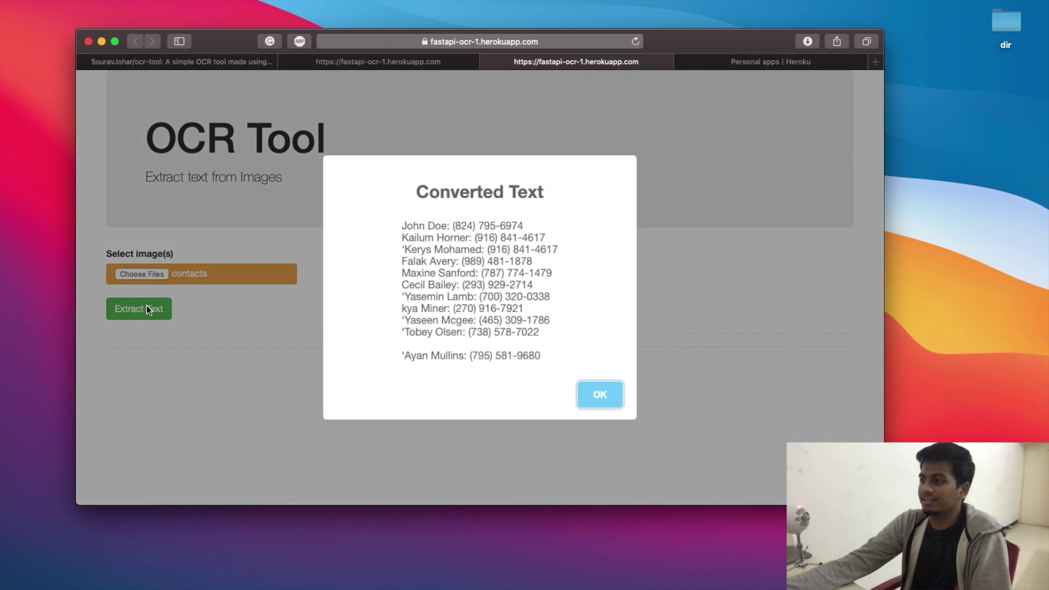
drag(553, 359, 375, 244)
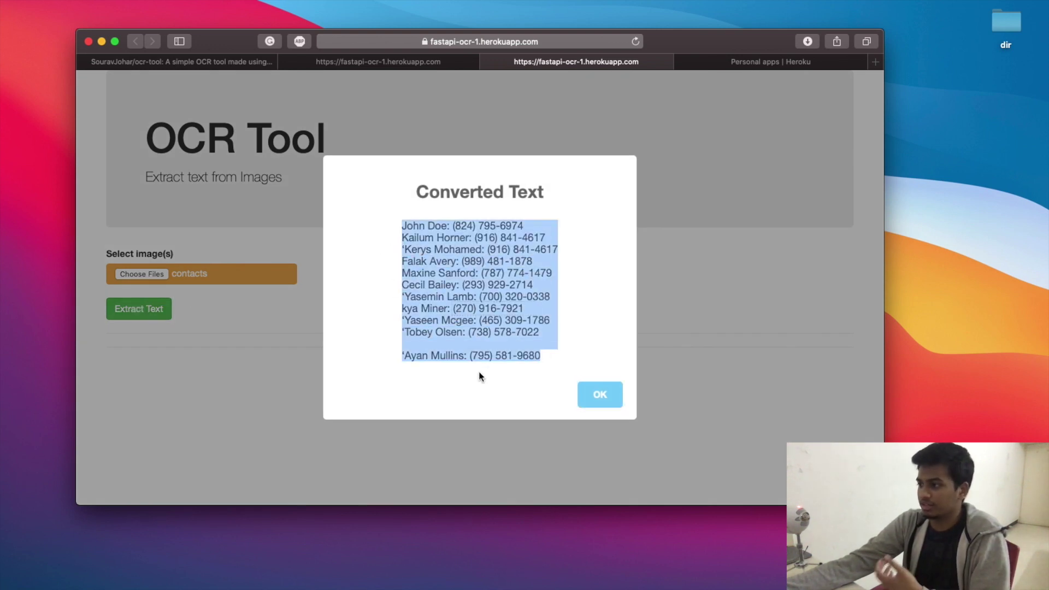
click(582, 399)
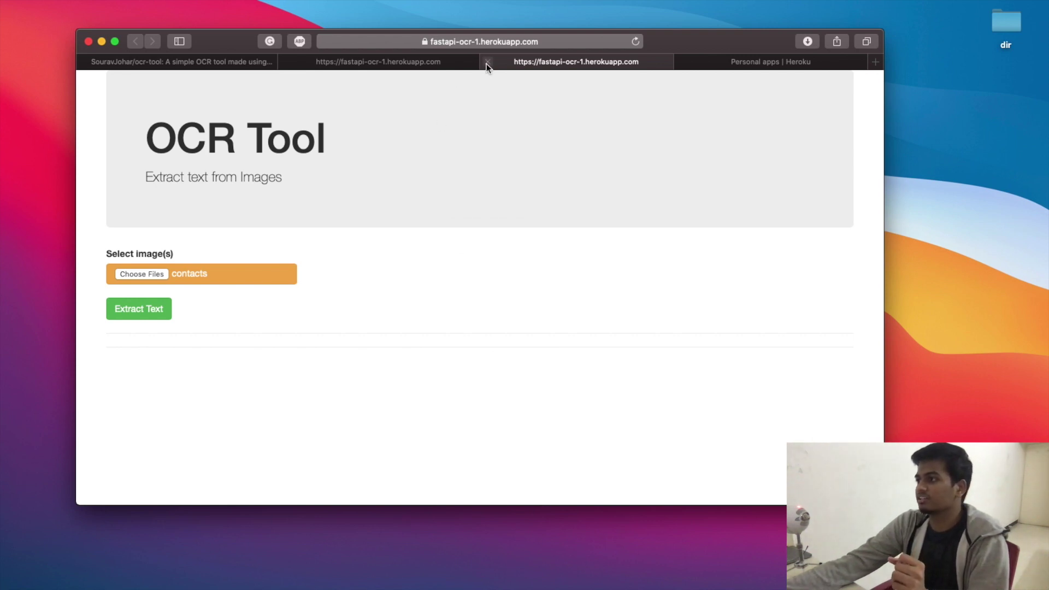
Close both OCR tool tabs and return to the file list of the ocr-tool repository
click(416, 61)
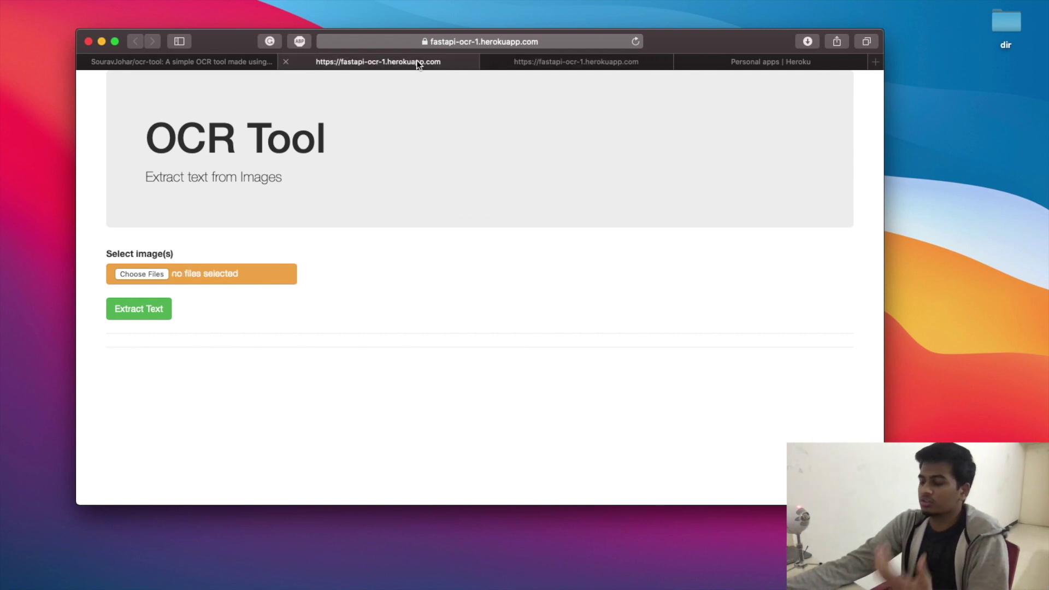
click(284, 64)
click(284, 63)
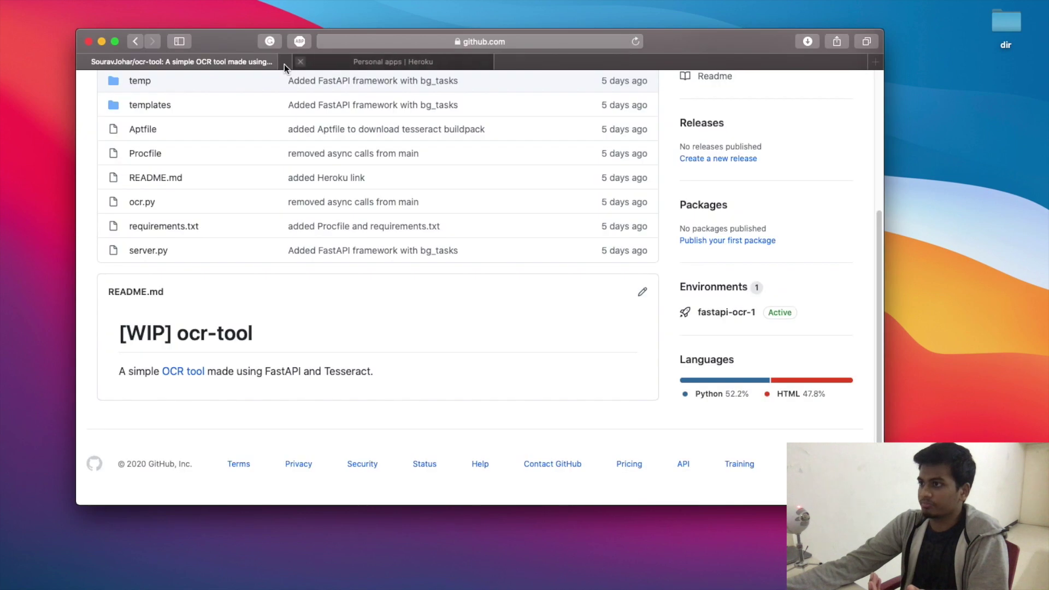
scroll(288, 328, up, 3)
scroll(284, 334, down, 2)
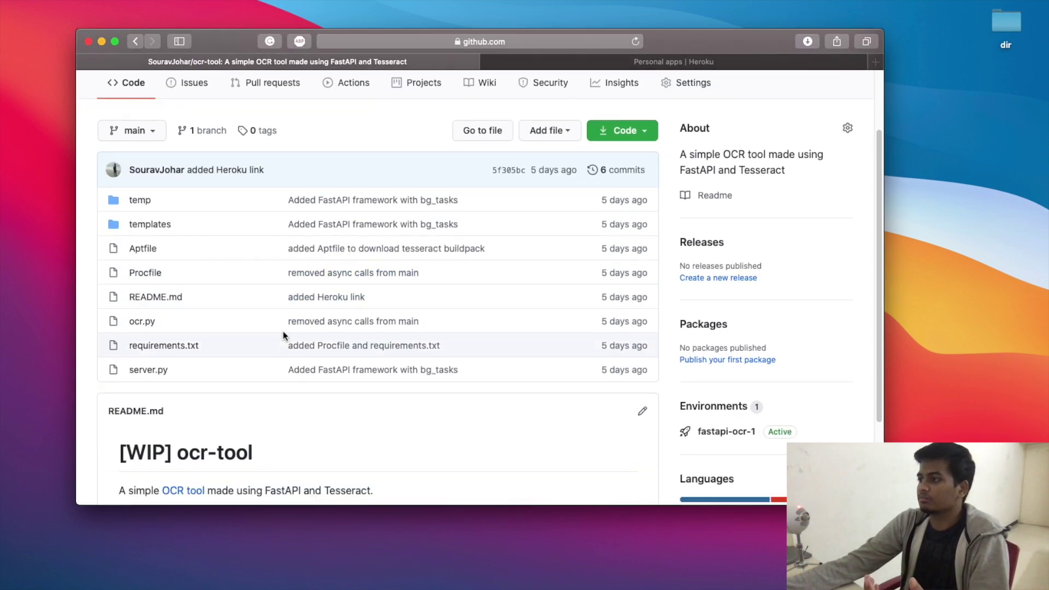
Create a new app in the Heroku dashboard, named "webapp-python-" followed by the owner's first name
click(598, 65)
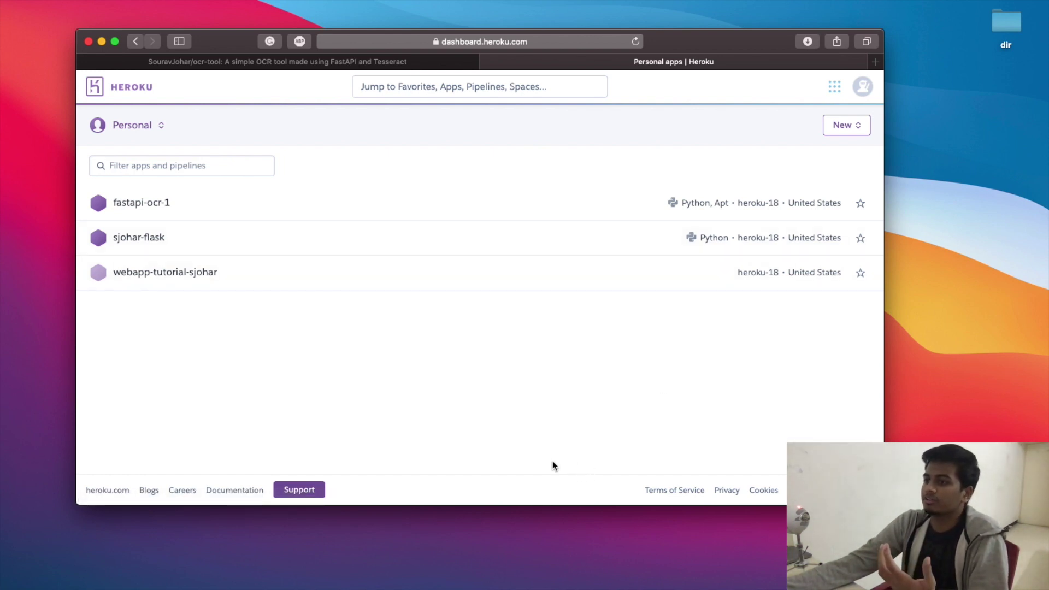
click(844, 126)
click(826, 153)
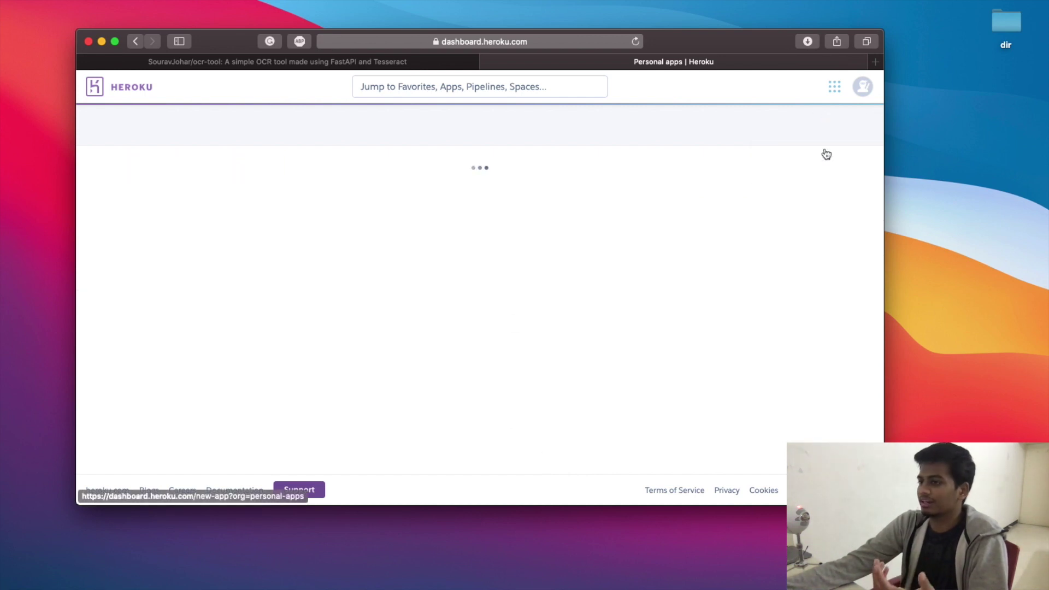
click(517, 205)
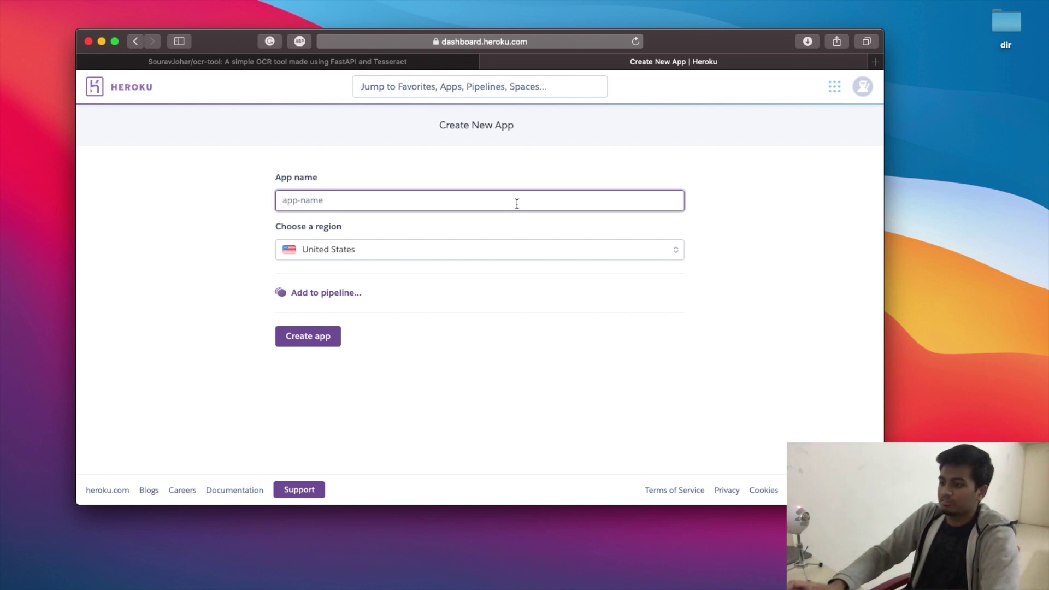
text(web)
text(app-python)
text(-ocr)
click(323, 335)
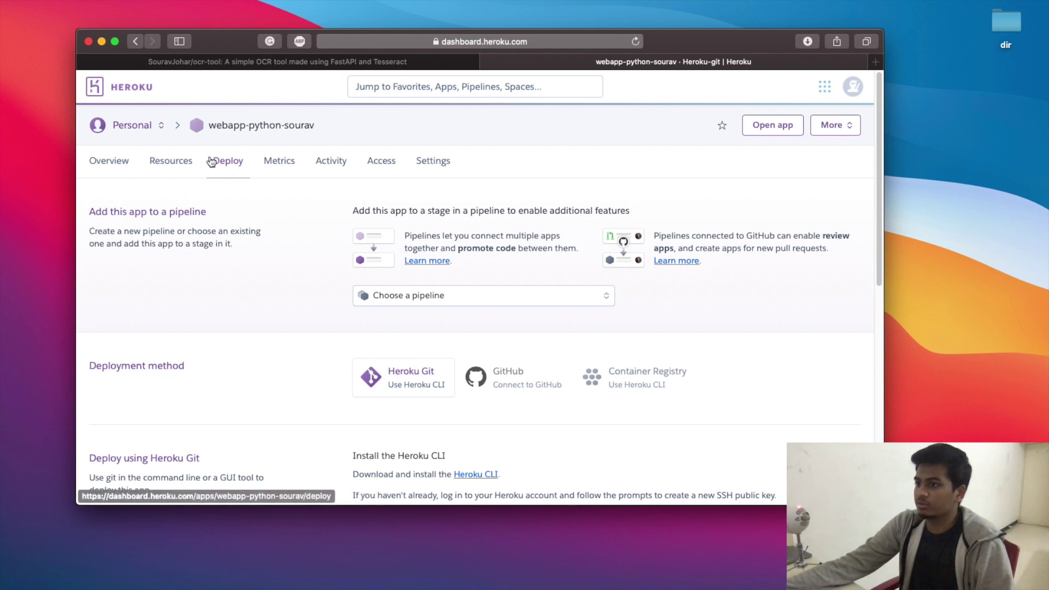
Set the new app's deployment method to GitHub
scroll(606, 343, down, 1)
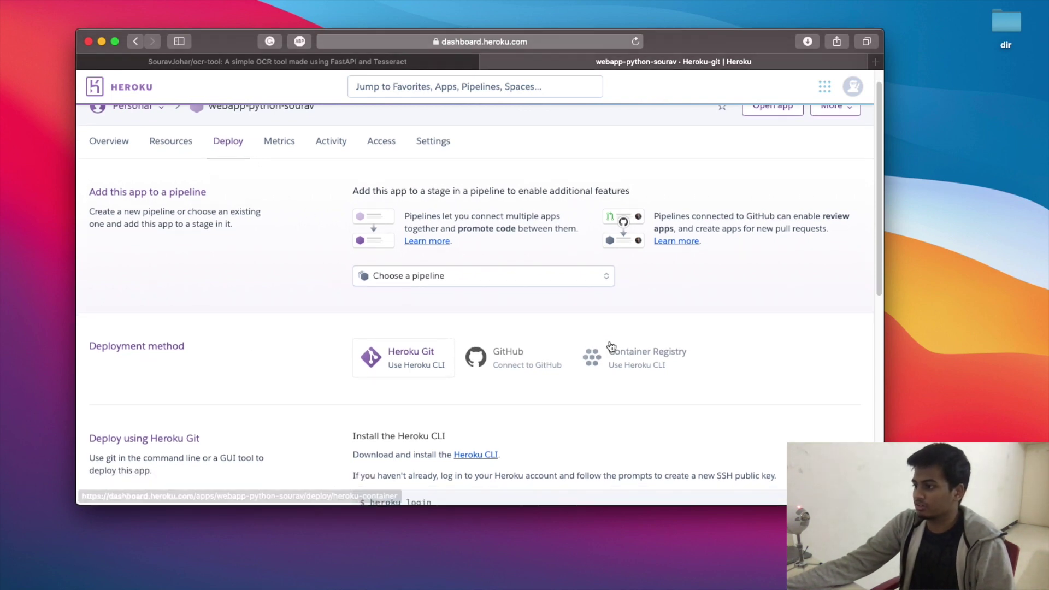
scroll(607, 350, down, 2)
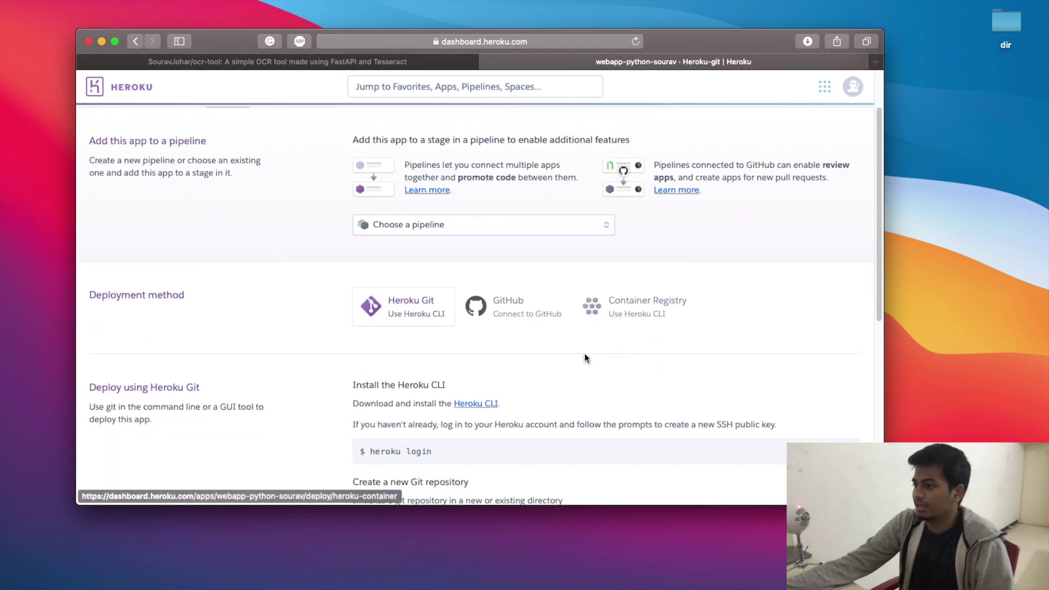
click(520, 318)
scroll(617, 379, down, 3)
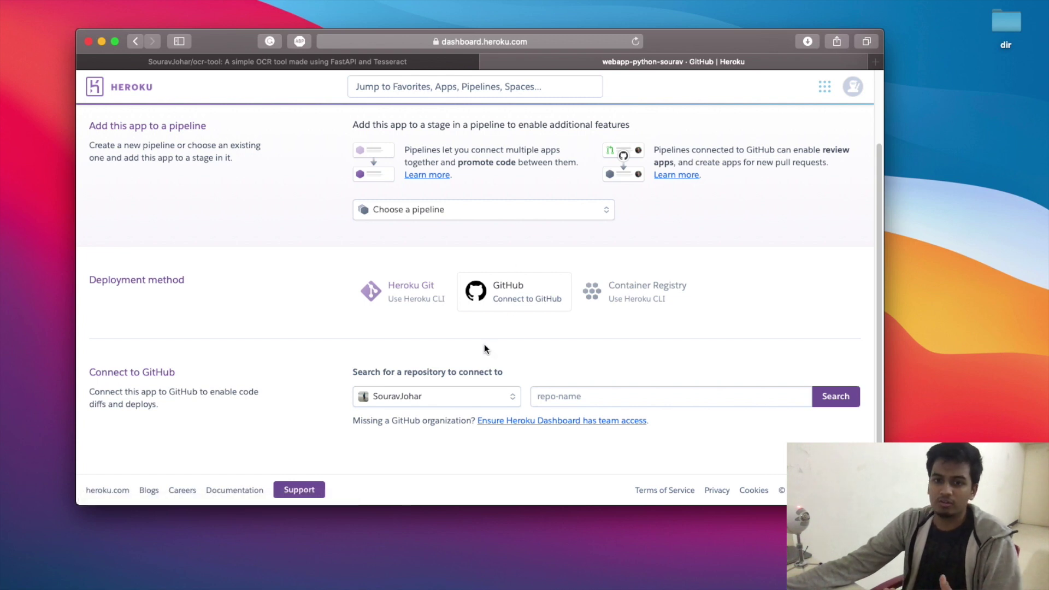
Search the GitHub account for the ocr-tool repository and connect it to the app
click(596, 394)
text(ocr-tool)
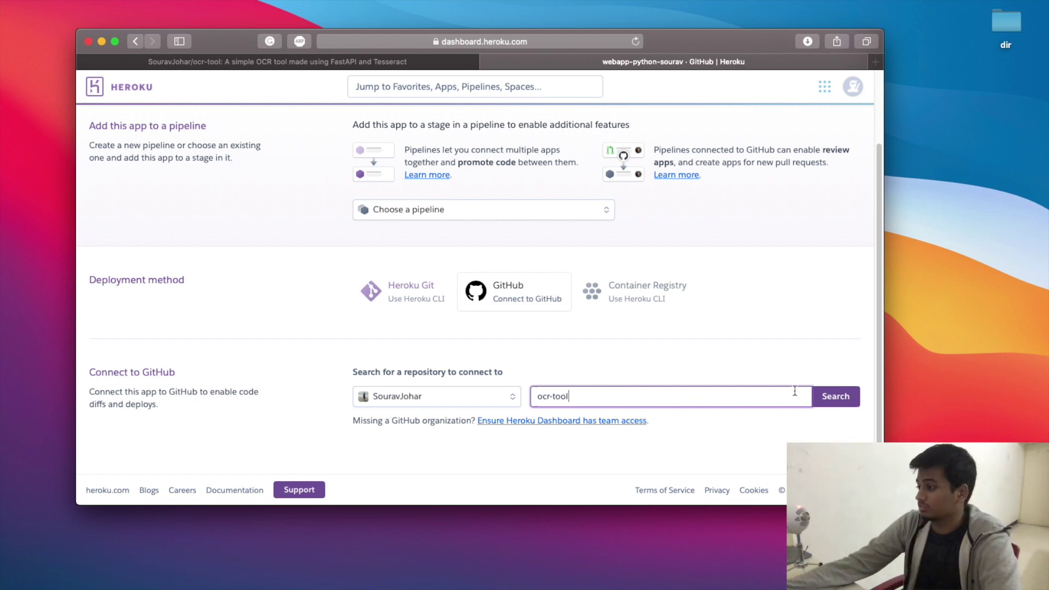
click(841, 396)
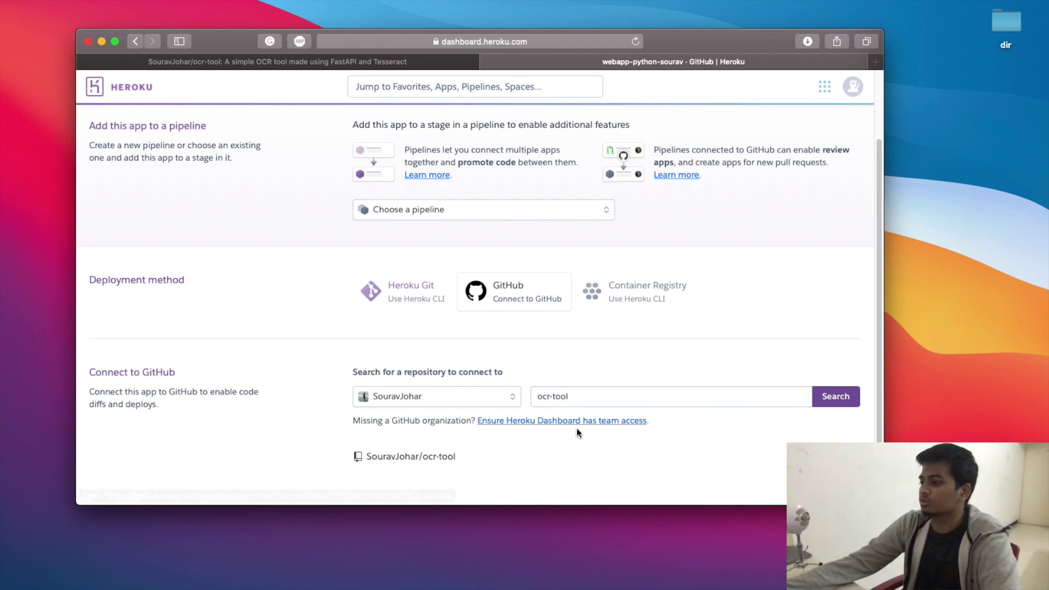
scroll(509, 430, down, 2)
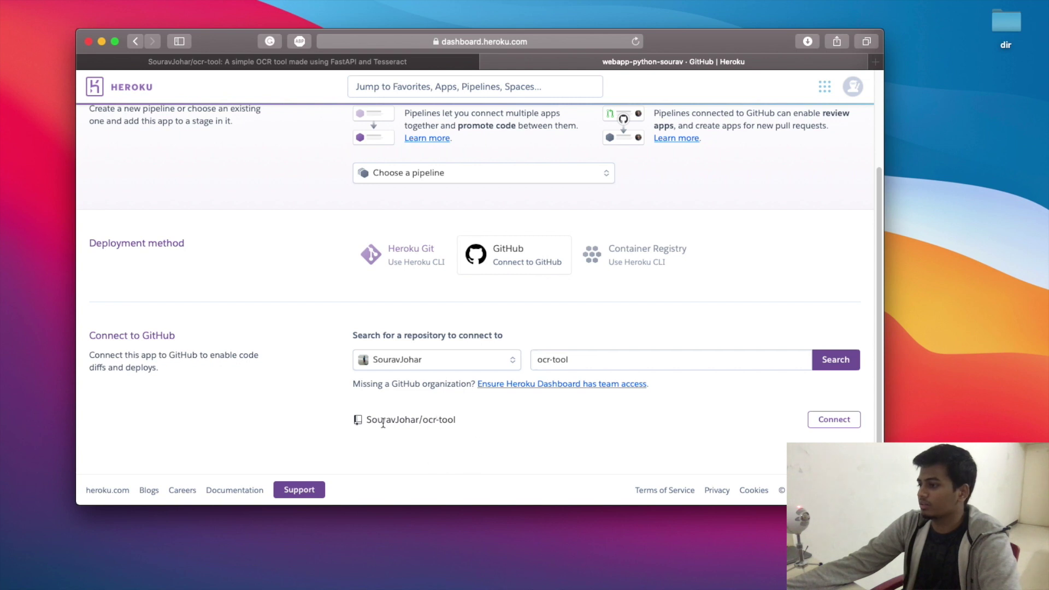
click(847, 418)
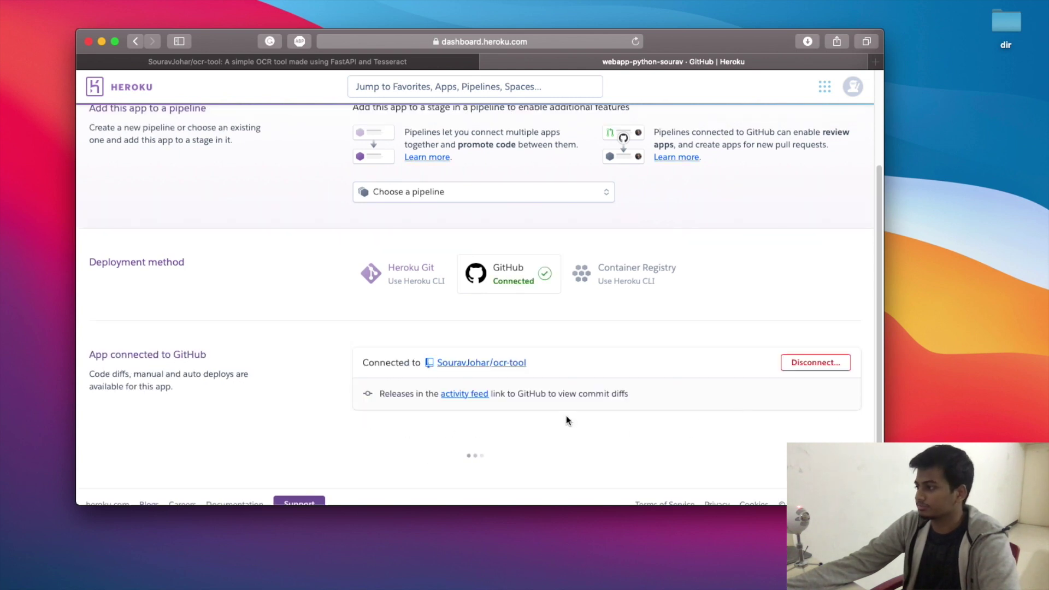
Enable automatic deploys from the main branch and start a manual deploy of main
scroll(569, 421, down, 10)
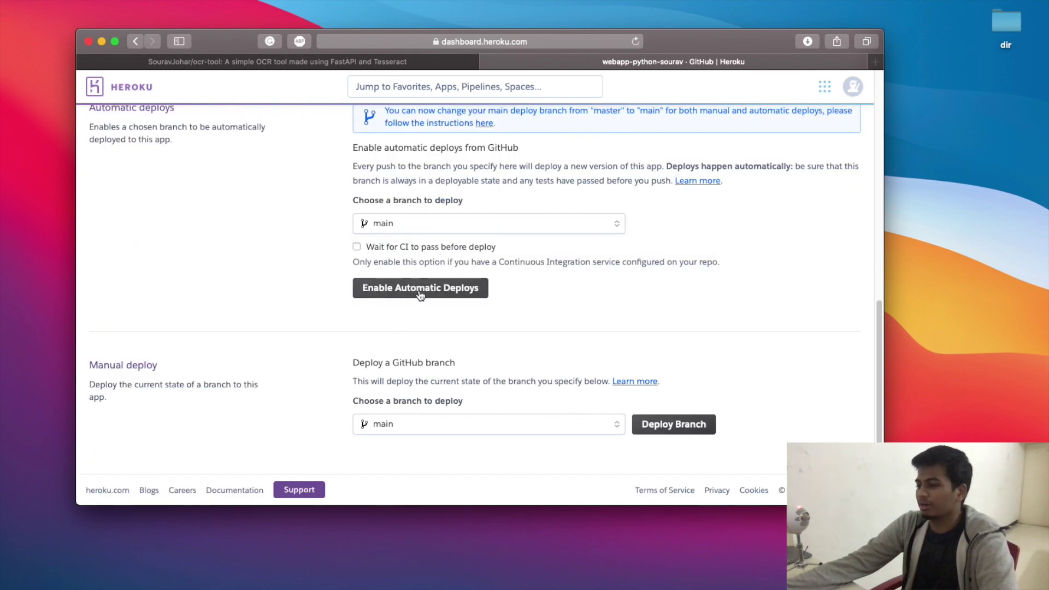
click(481, 295)
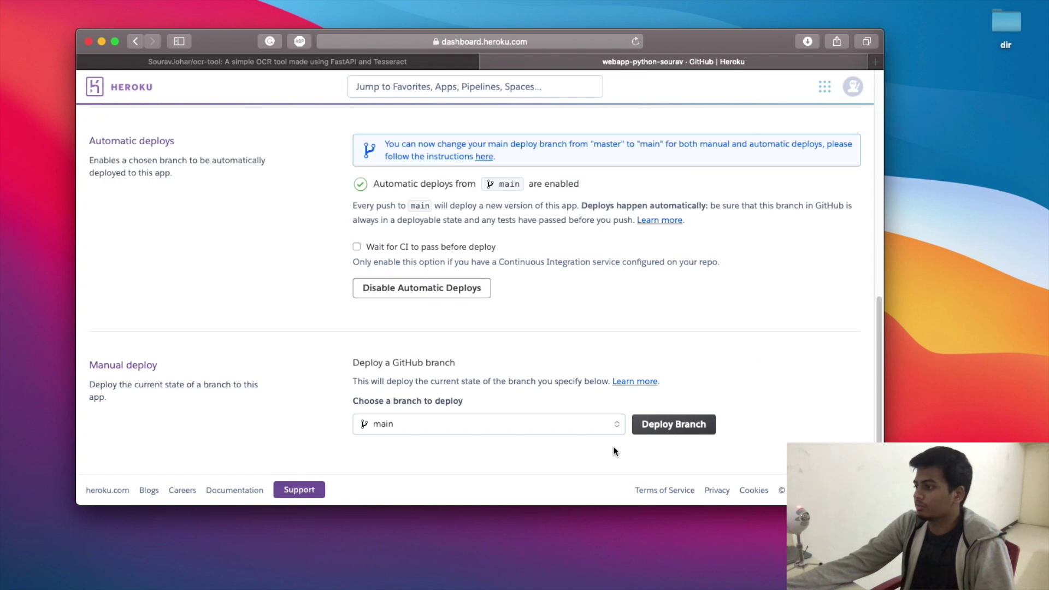
click(465, 429)
click(394, 424)
click(393, 424)
click(392, 425)
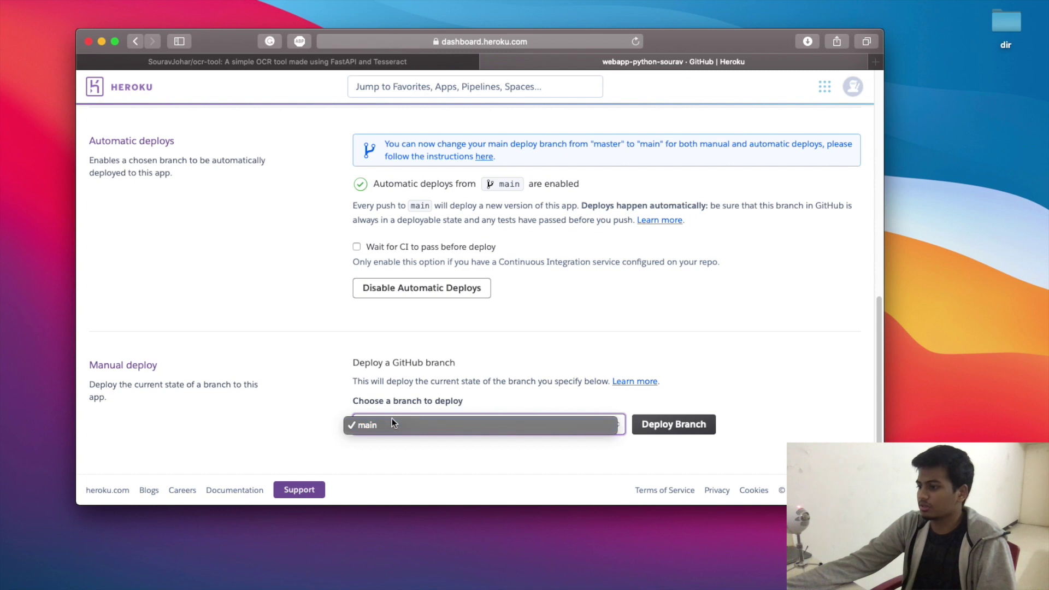
click(674, 423)
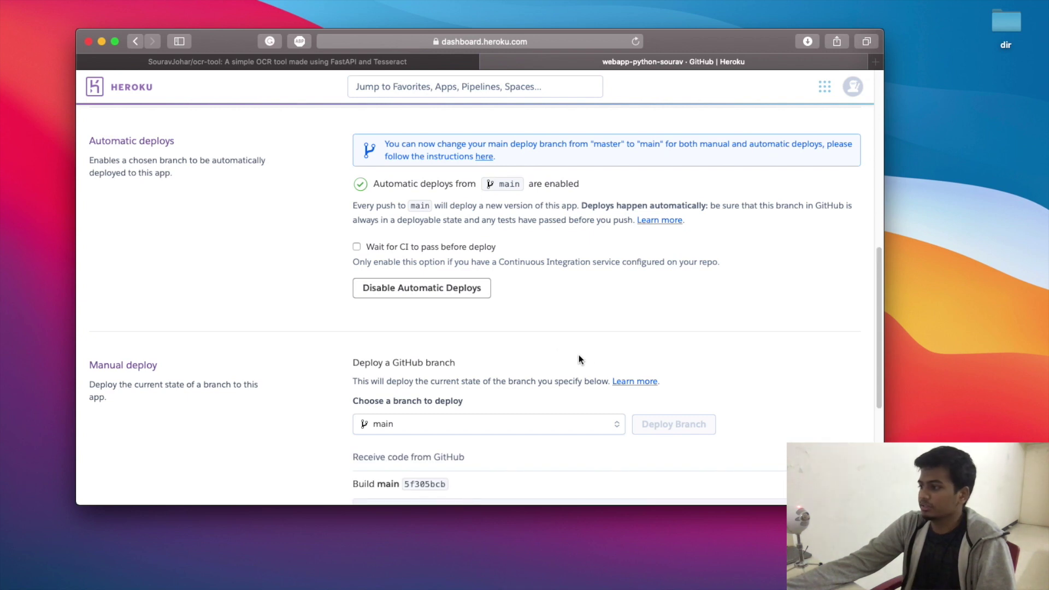
Examine the build output of the main branch deploy, highlighting its Python detection and installation lines
scroll(579, 355, down, 5)
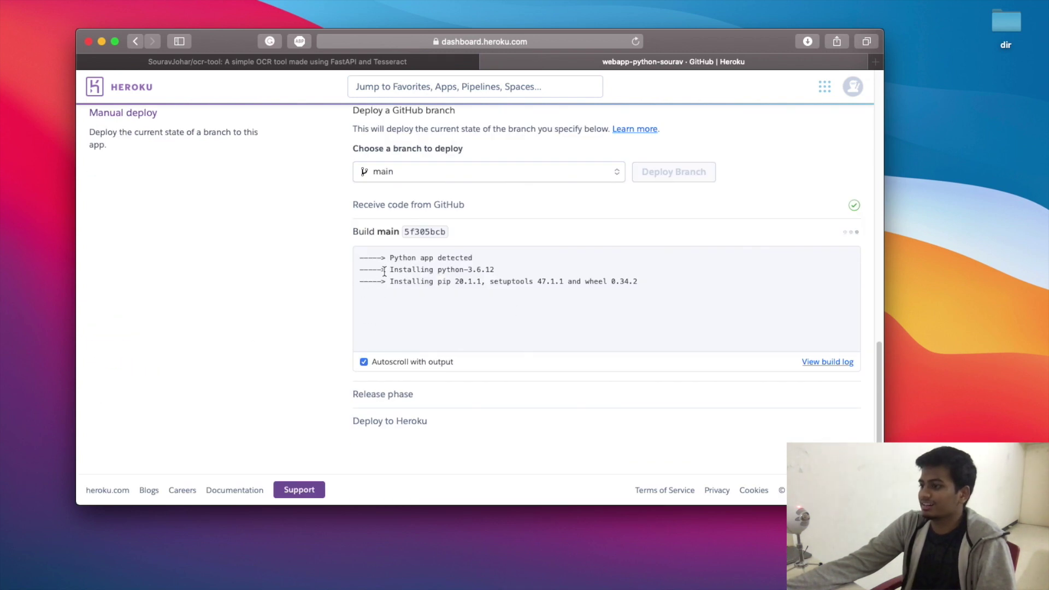
drag(385, 269, 523, 255)
click(449, 294)
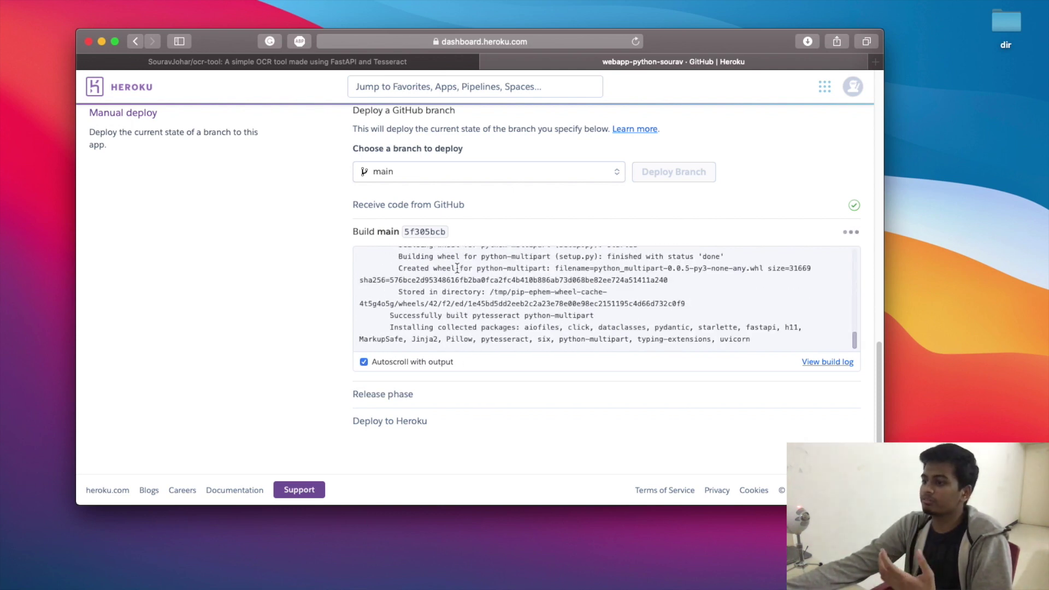
Open requirements.txt in the ocr-tool repository on GitHub and examine its full list of Python dependencies
click(316, 61)
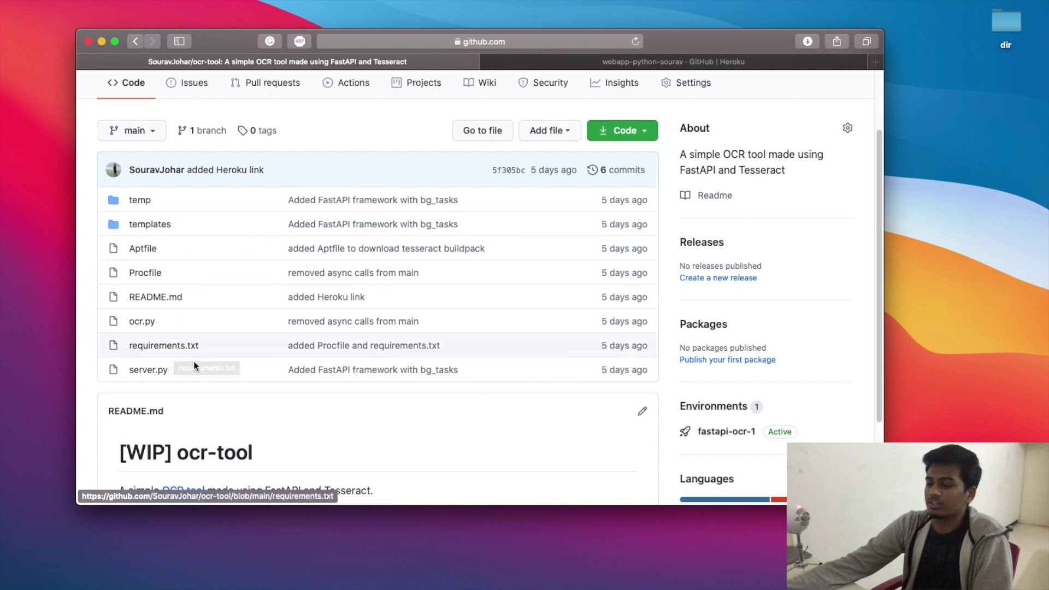
click(163, 346)
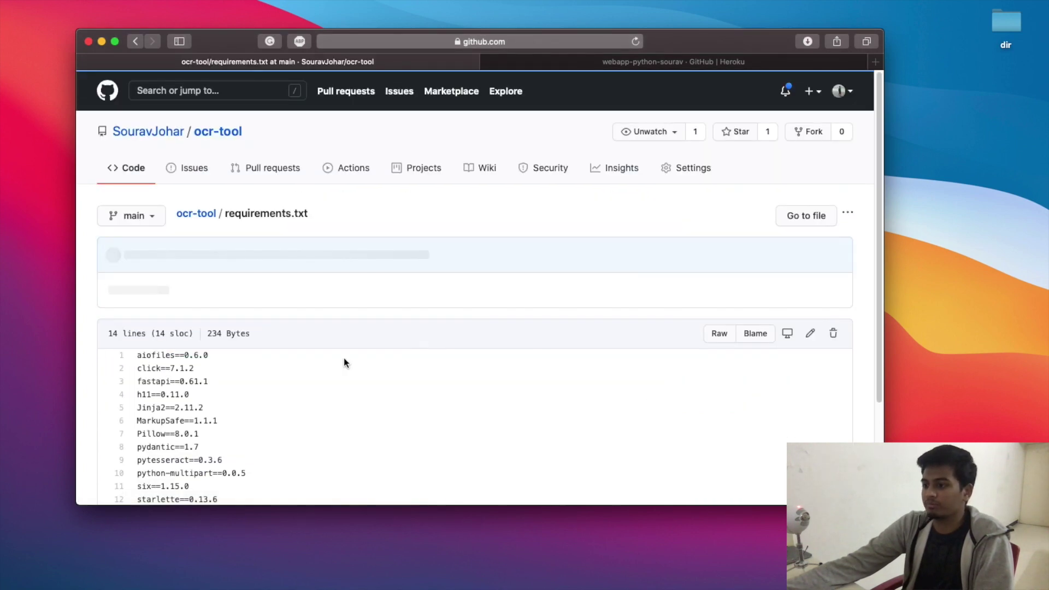
scroll(359, 354, down, 3)
drag(261, 394, 136, 224)
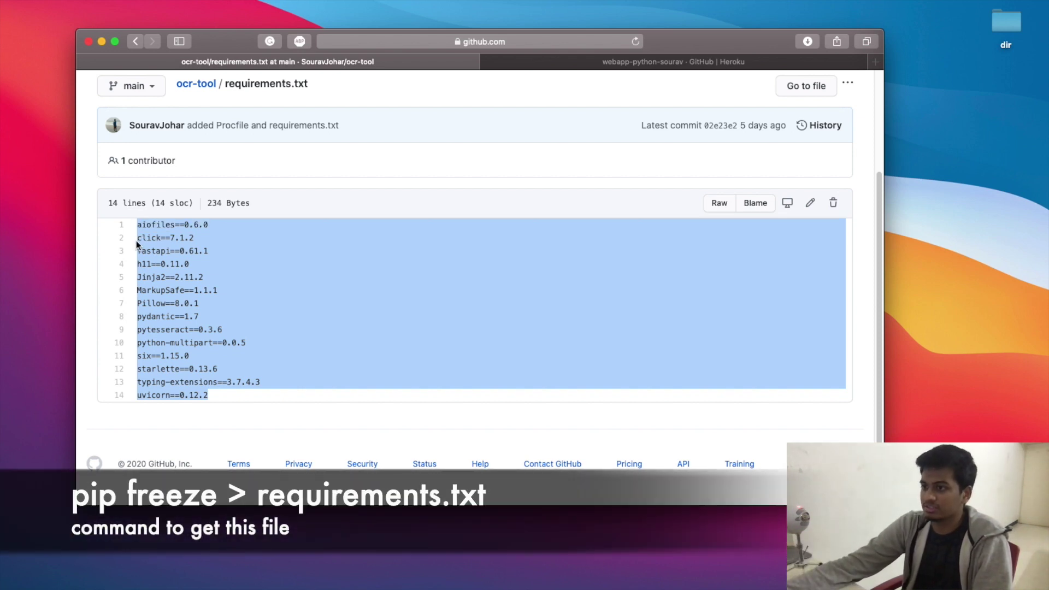
click(214, 320)
scroll(213, 319, up, 1)
scroll(213, 317, down, 1)
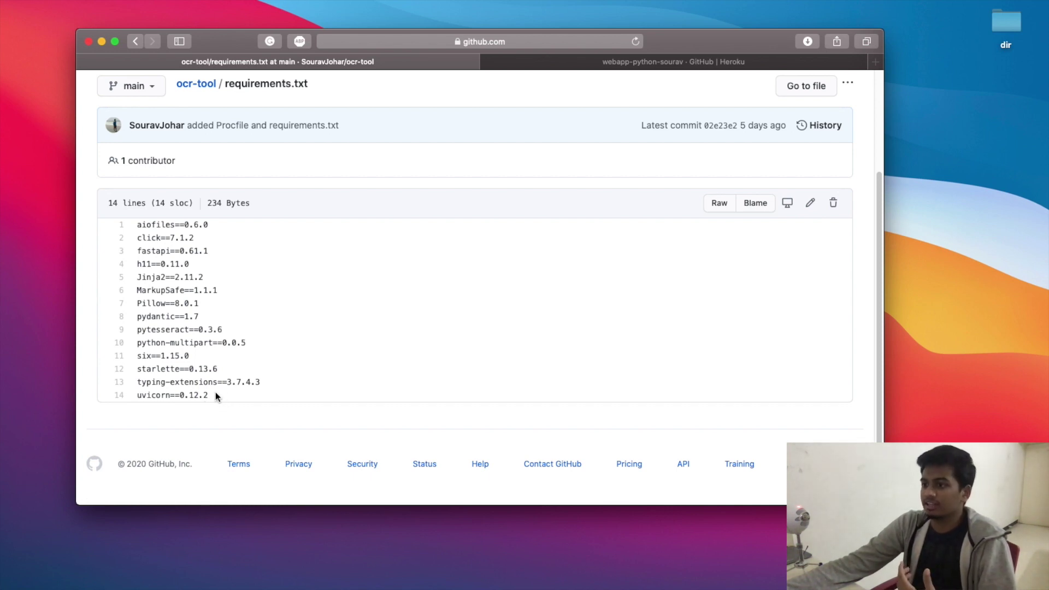
Highlight the uvicorn dependency in requirements.txt and return to the ocr-tool repository's file list
drag(218, 395, 137, 395)
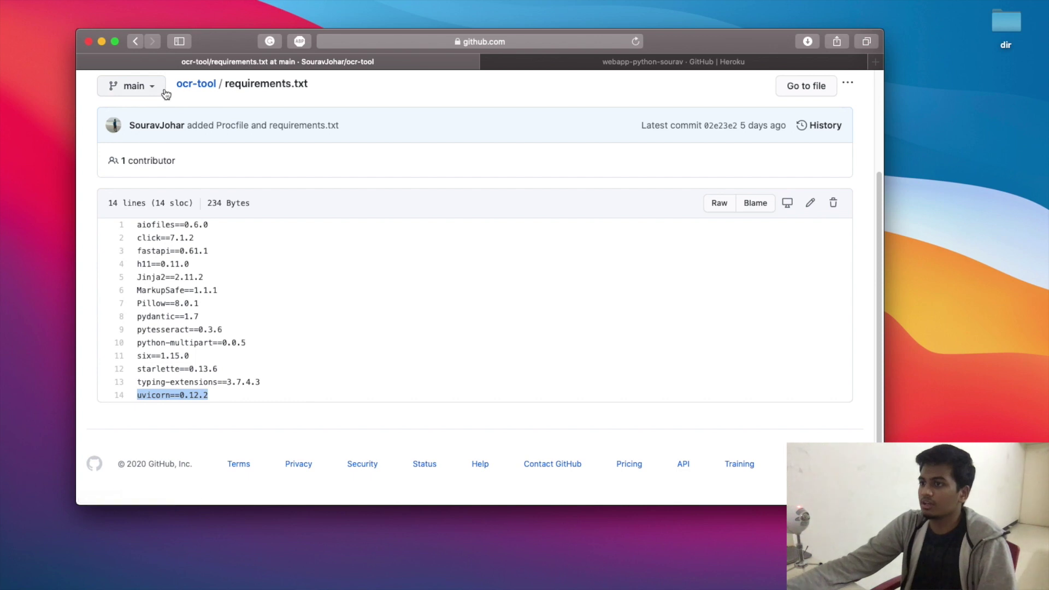
click(135, 41)
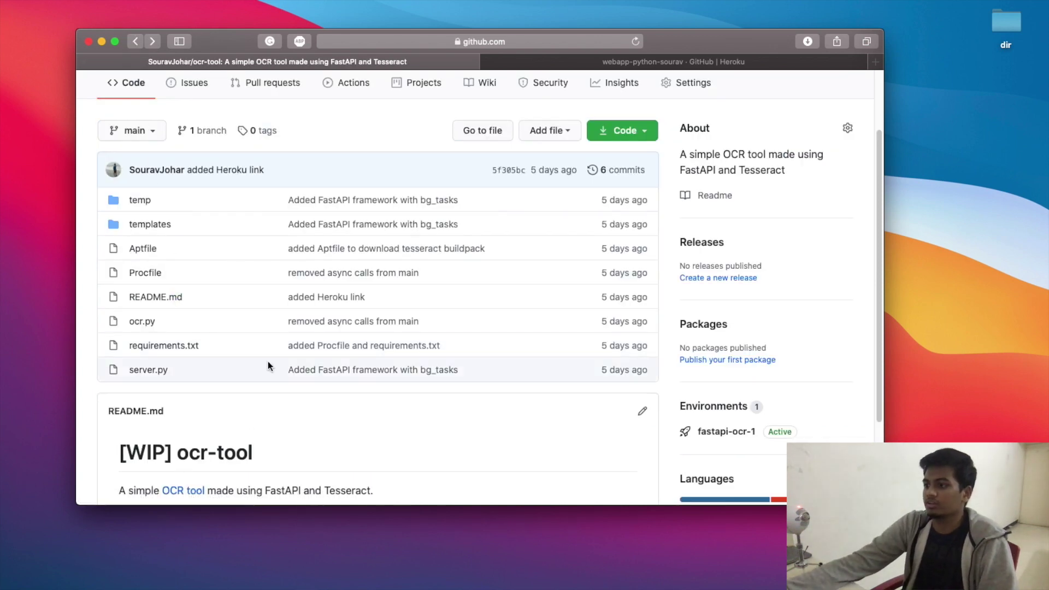
scroll(286, 314, down, 1)
Switch to the Heroku dashboard, check the manual deploy's status, and open the app's settings
click(674, 62)
scroll(431, 381, down, 2)
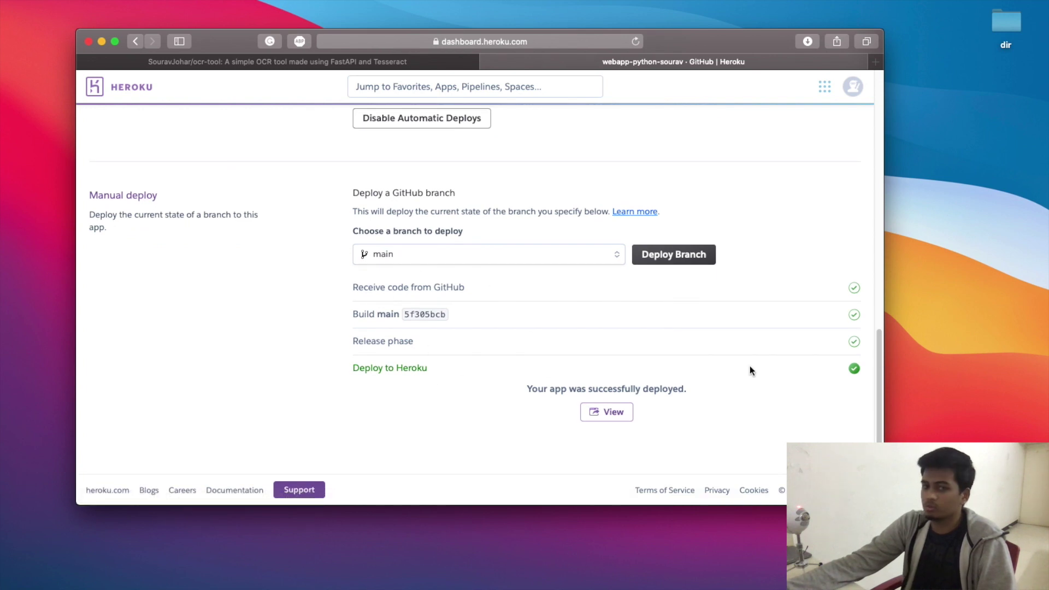
scroll(651, 303, up, 10)
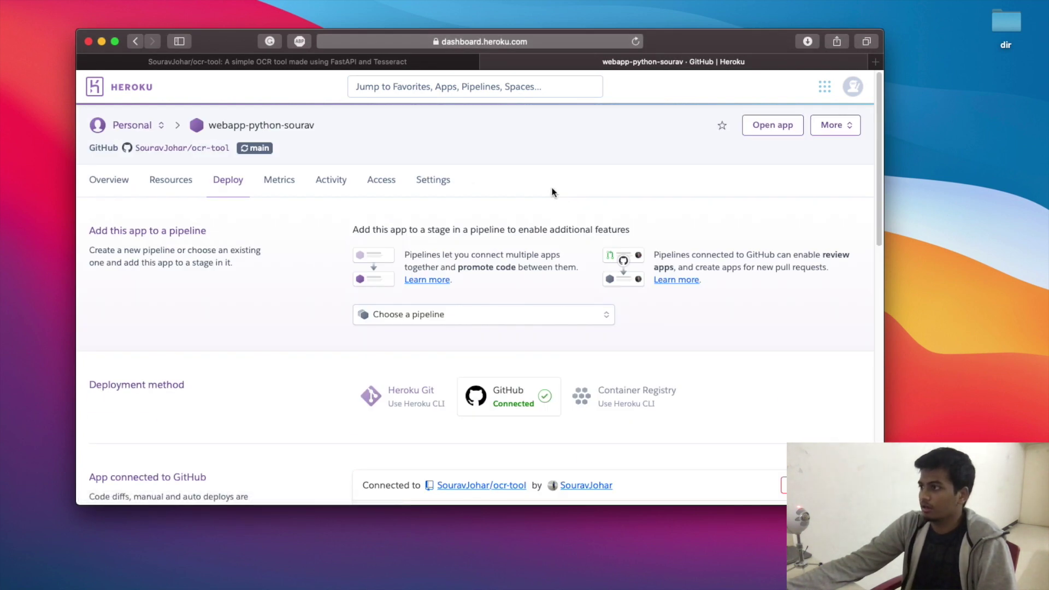
click(433, 183)
Return to the ocr-tool repository on GitHub and reopen requirements.txt to review the dependency list
click(225, 60)
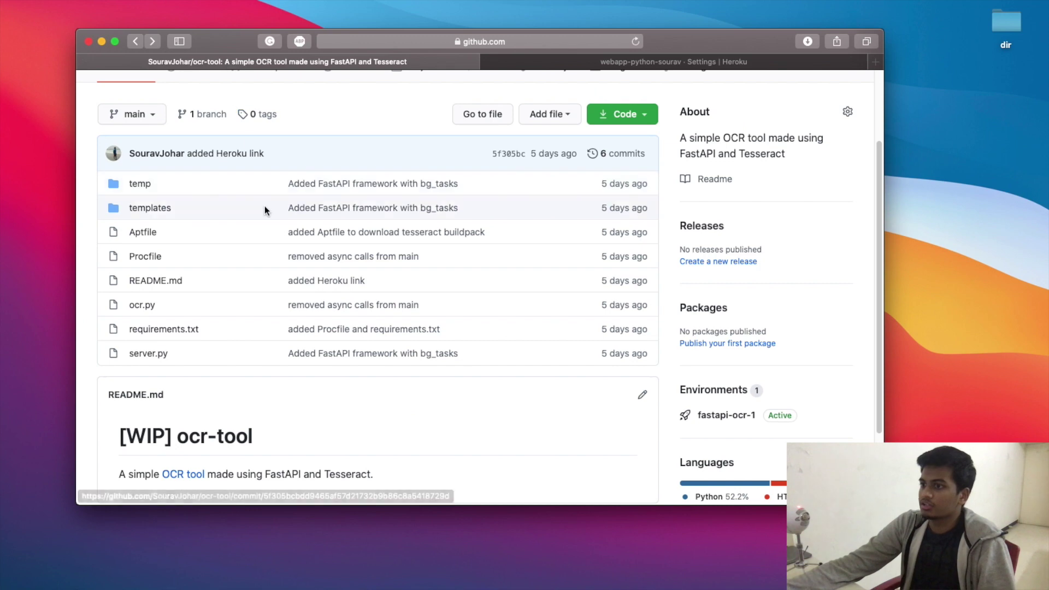
scroll(264, 208, down, 1)
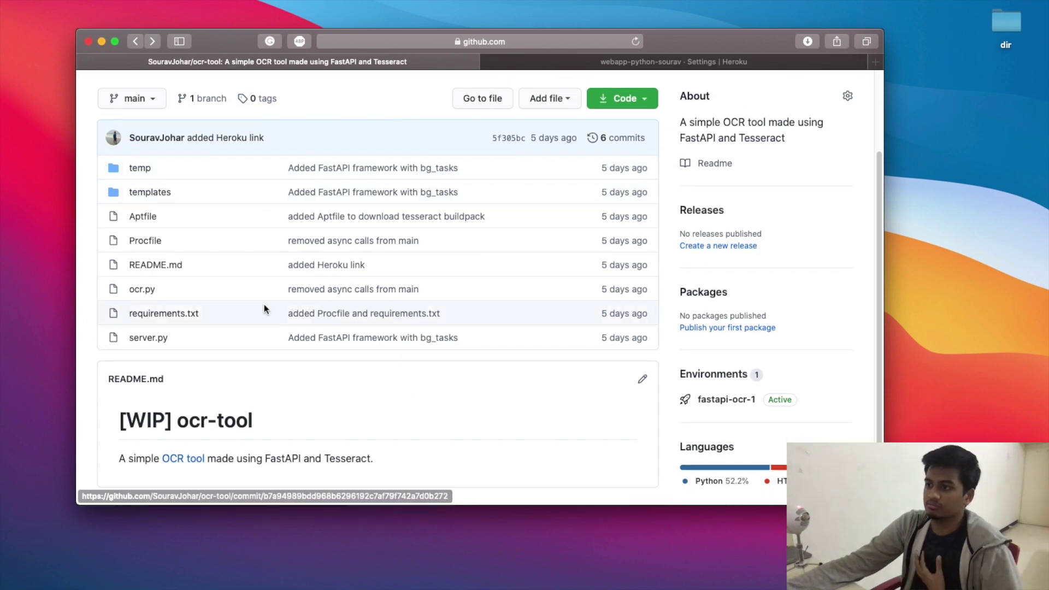
click(181, 314)
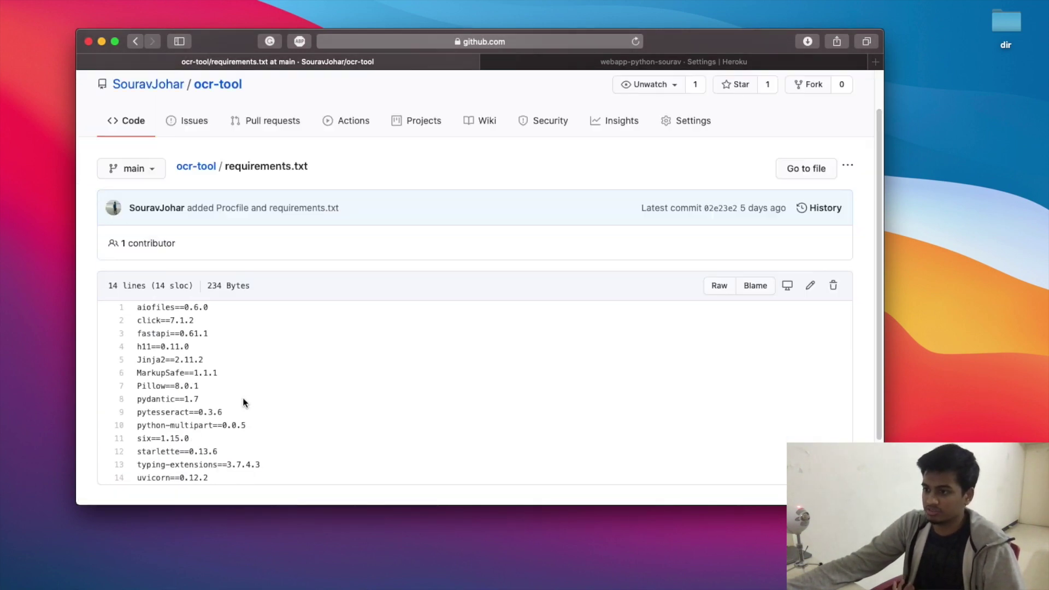
Open the Aptfile in the ocr-tool repository and highlight its file name and the tesseract-ocr and tesseract-ocr-eng package lines
click(136, 43)
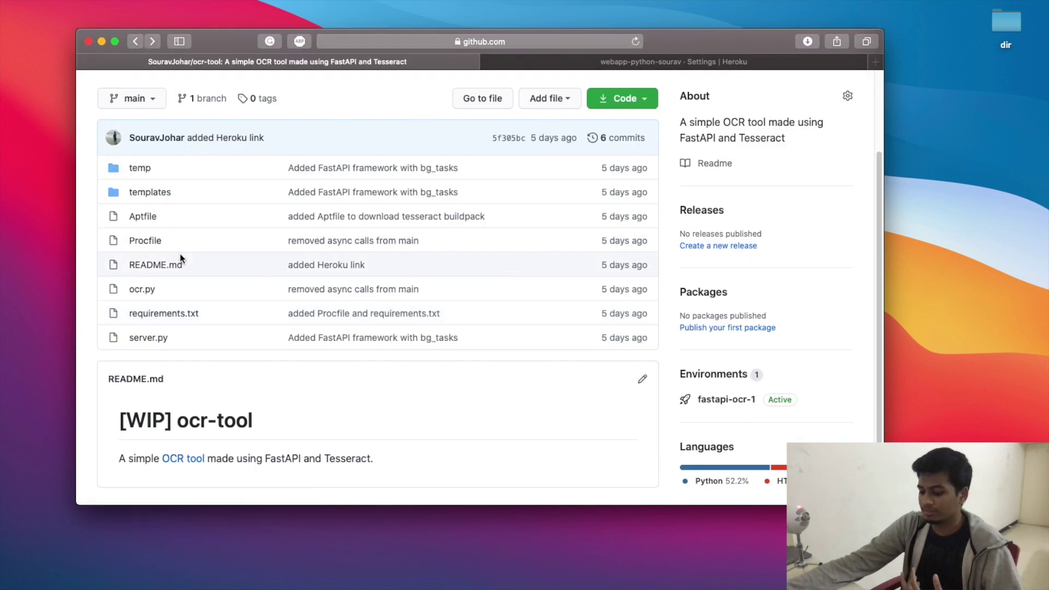
scroll(209, 325, down, 1)
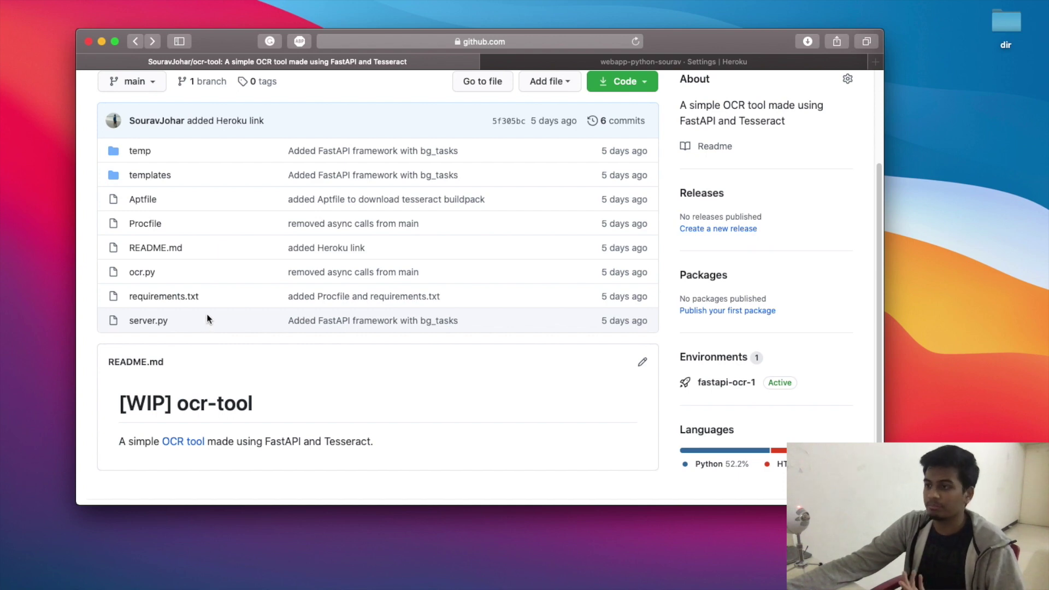
scroll(208, 317, down, 2)
click(155, 160)
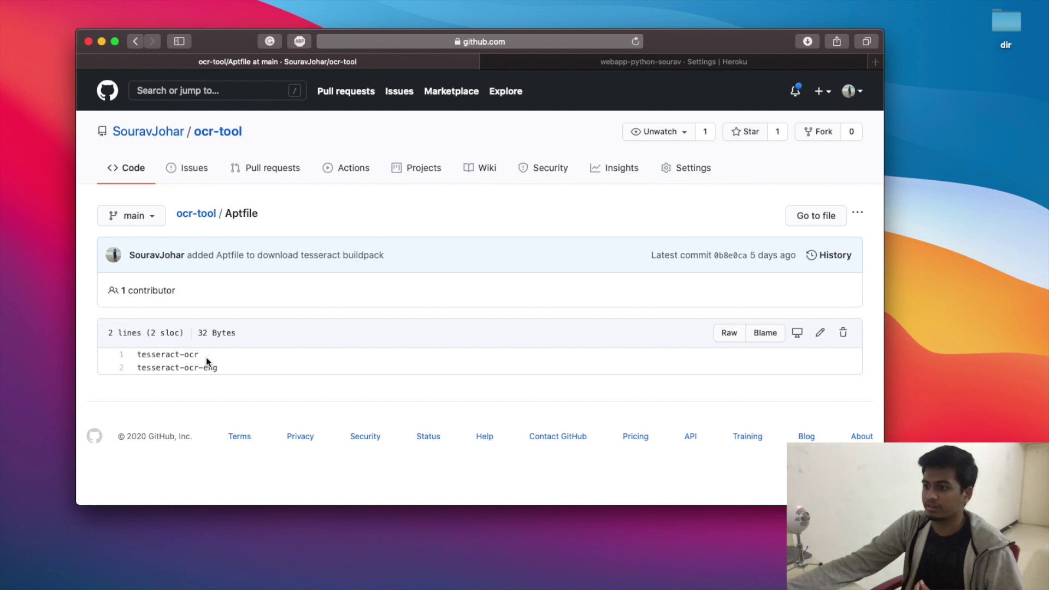
drag(224, 214, 258, 215)
click(261, 214)
double_click(260, 213)
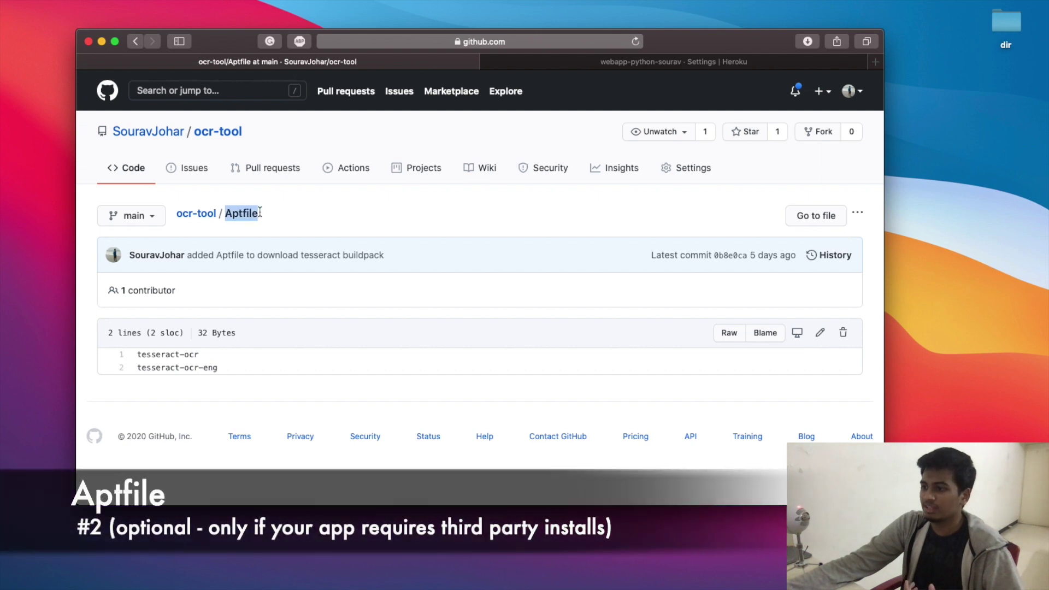
click(273, 213)
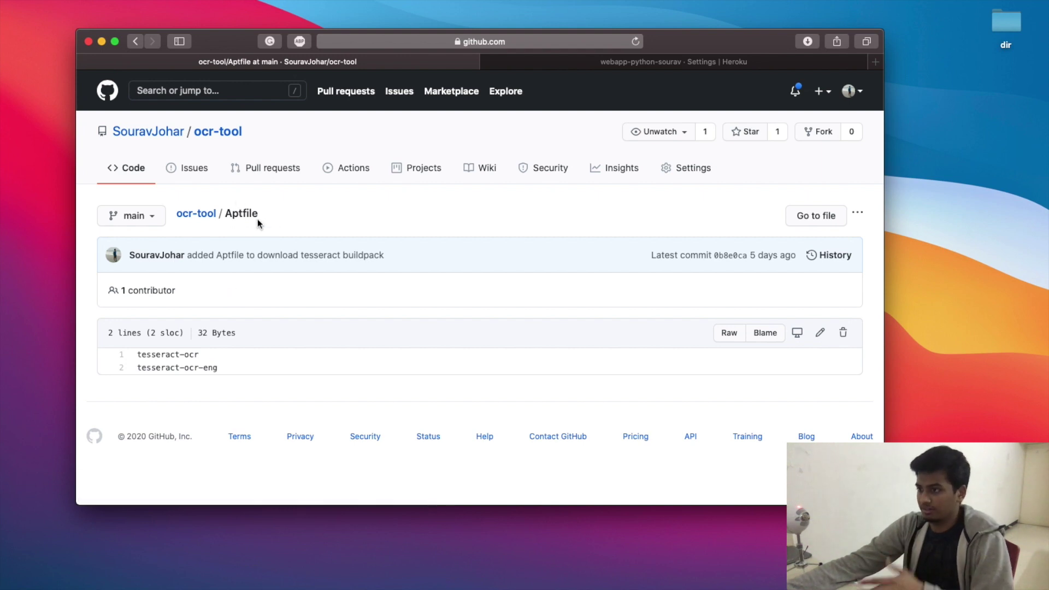
drag(225, 369, 137, 358)
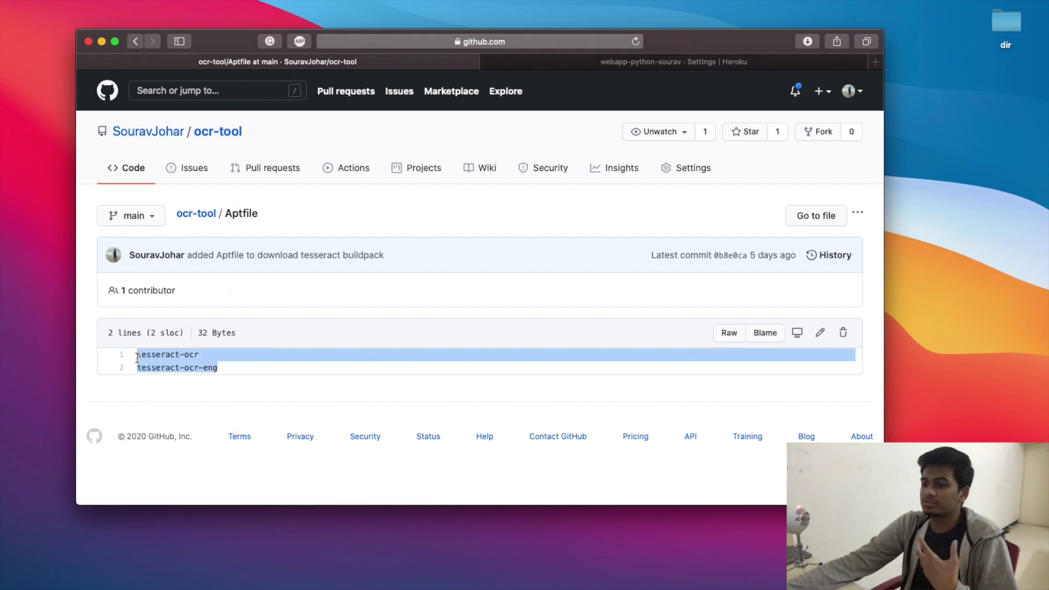
Open the Procfile in the ocr-tool repository and highlight its file name and the full web process command
key(super+bracketleft)
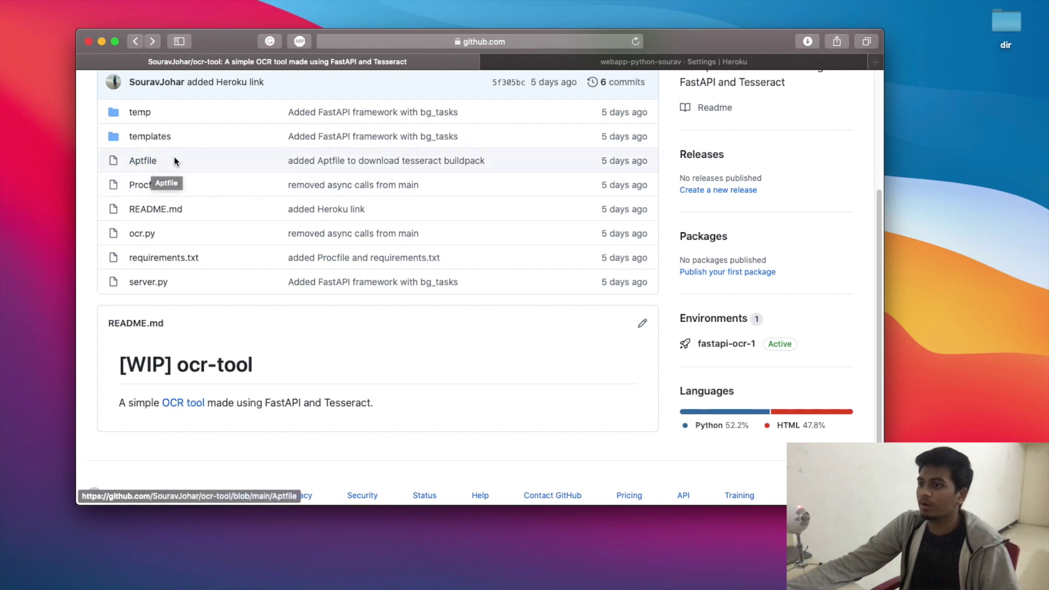
scroll(160, 191, up, 1)
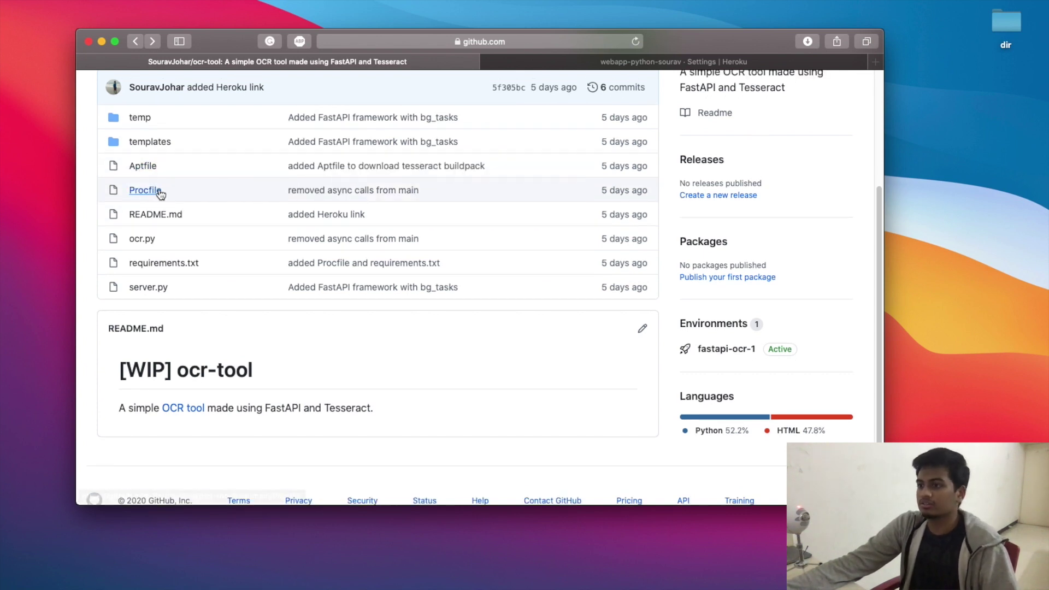
click(159, 191)
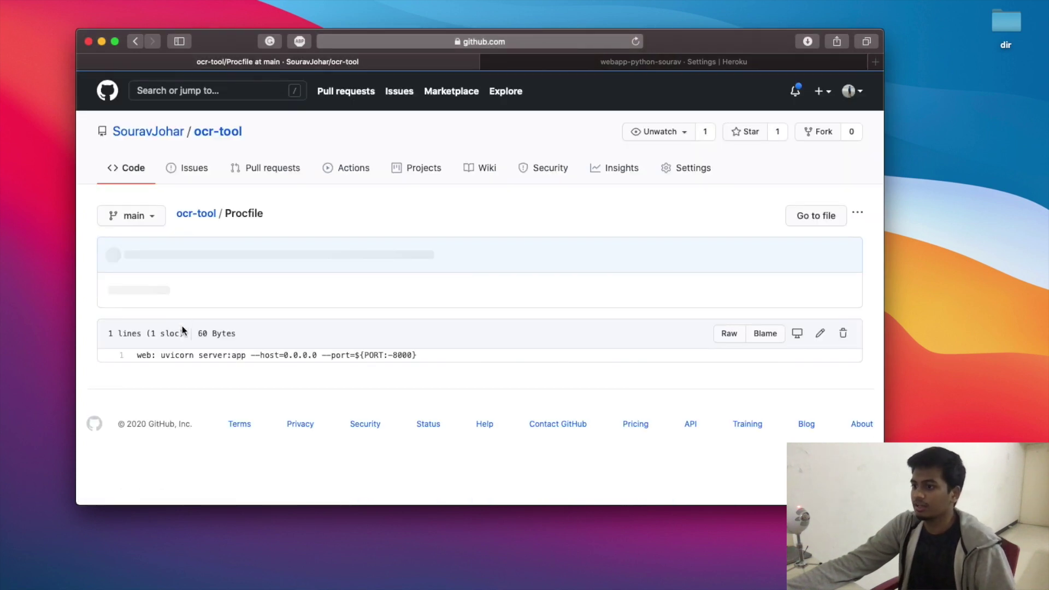
drag(224, 215, 264, 221)
click(300, 216)
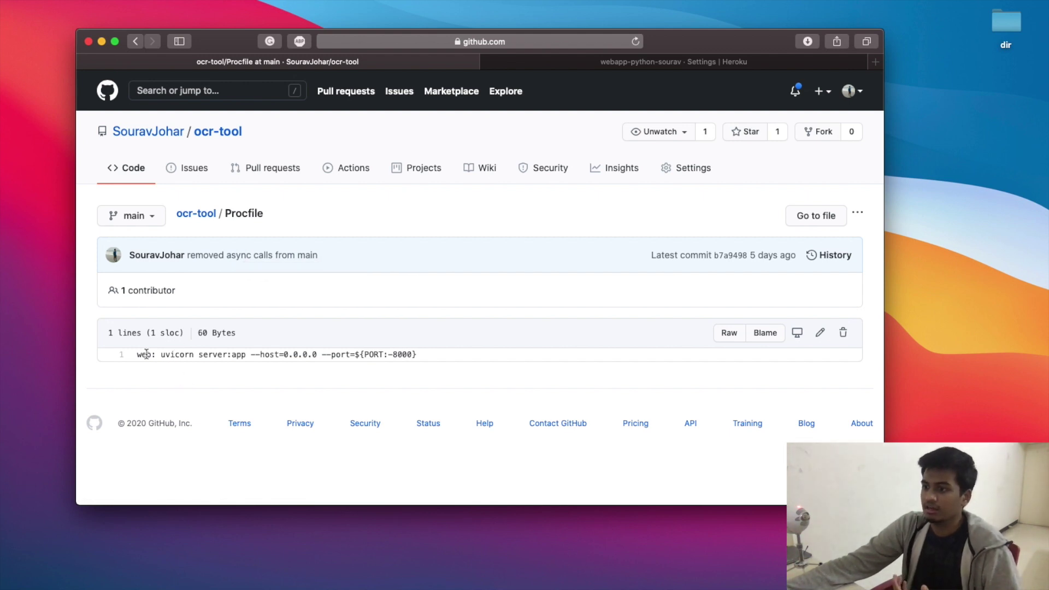
drag(136, 355, 418, 355)
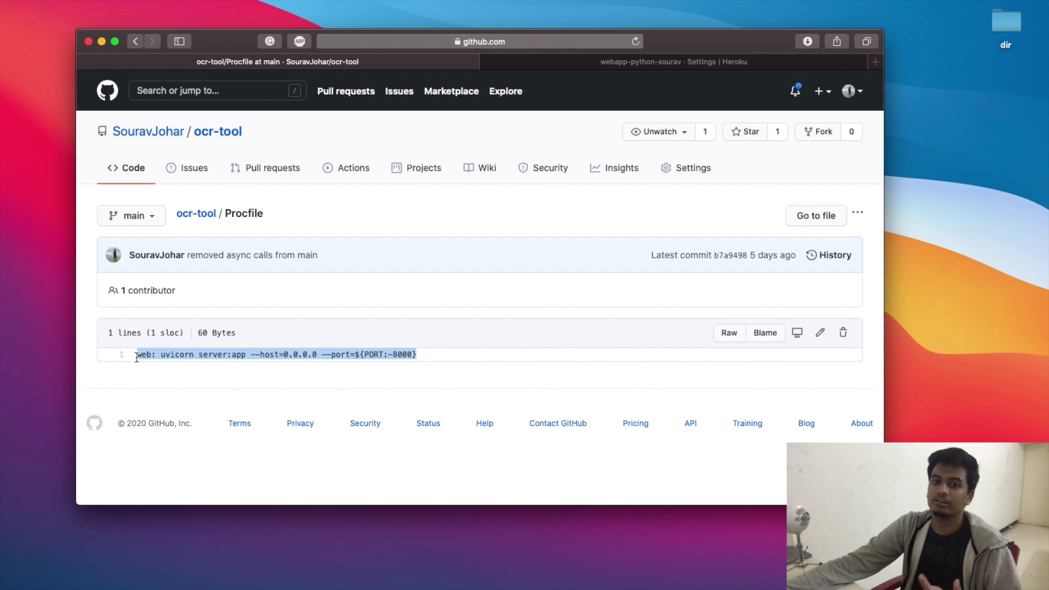
click(159, 359)
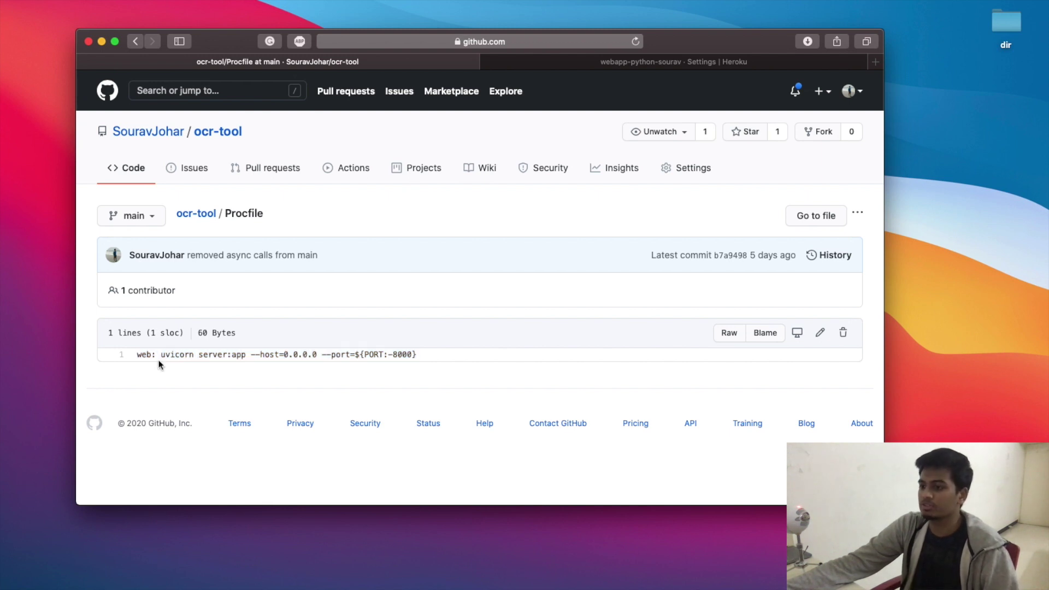
Highlight the web, uvicorn, server and app parts of the Procfile command one after another
double_click(145, 355)
click(178, 355)
double_click(178, 355)
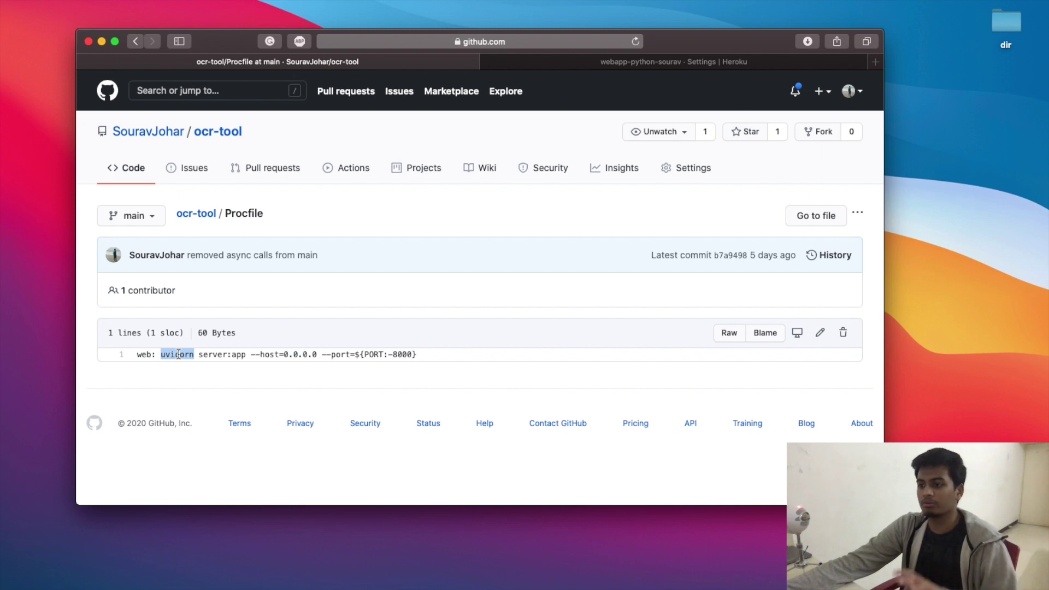
drag(199, 354, 247, 353)
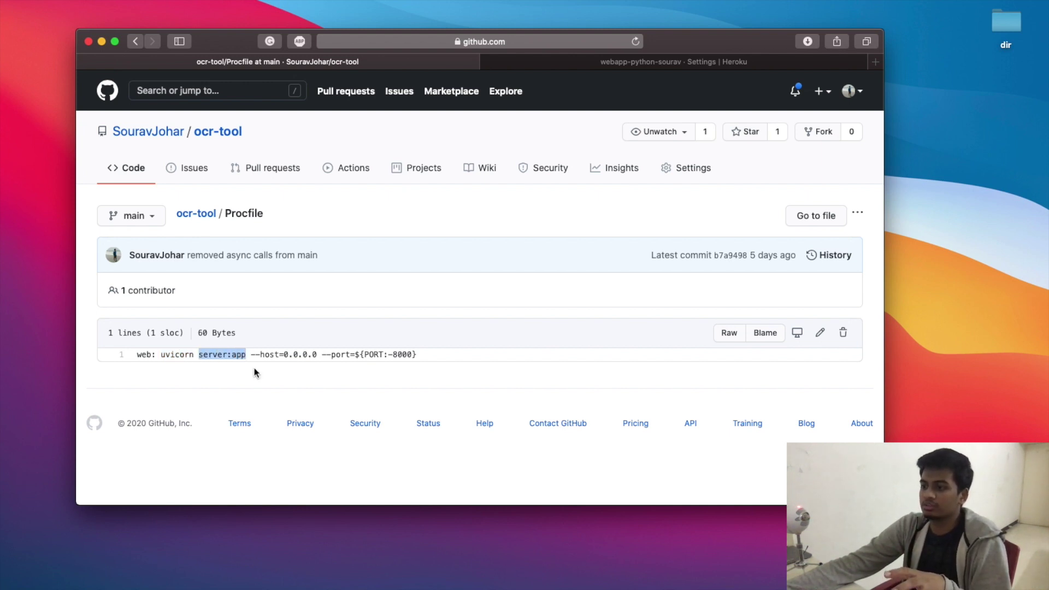
drag(199, 354, 221, 356)
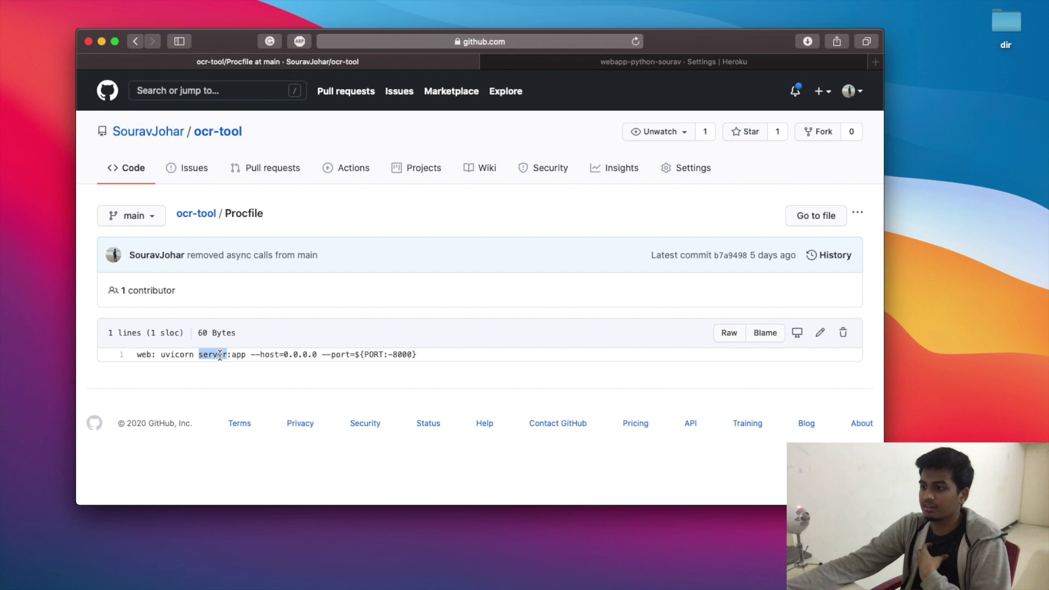
double_click(235, 355)
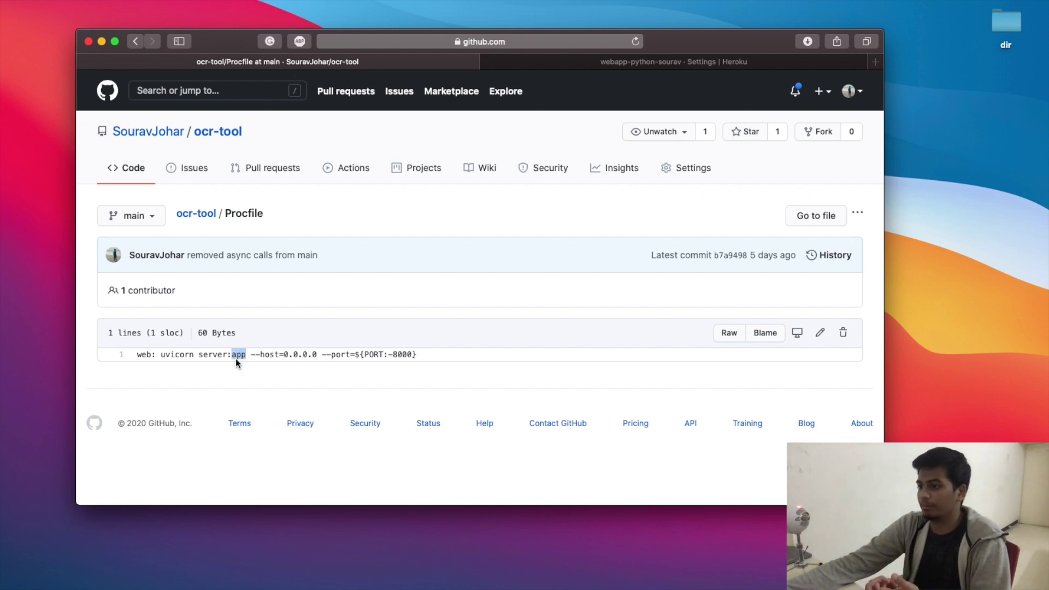
Open server.py in the ocr-tool repository and highlight the app variable that holds the FastAPI instance
click(136, 42)
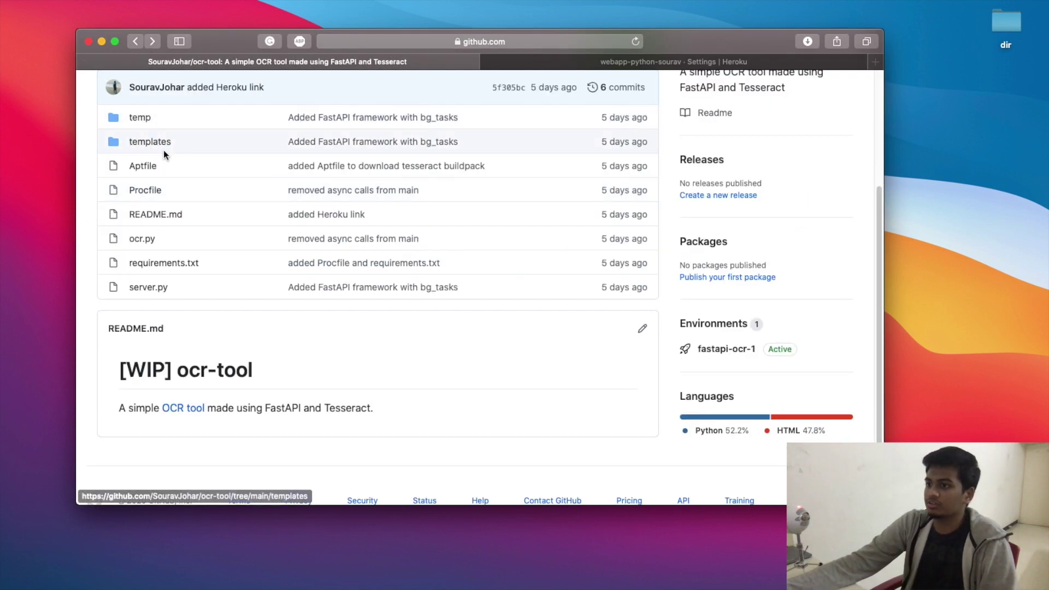
click(149, 287)
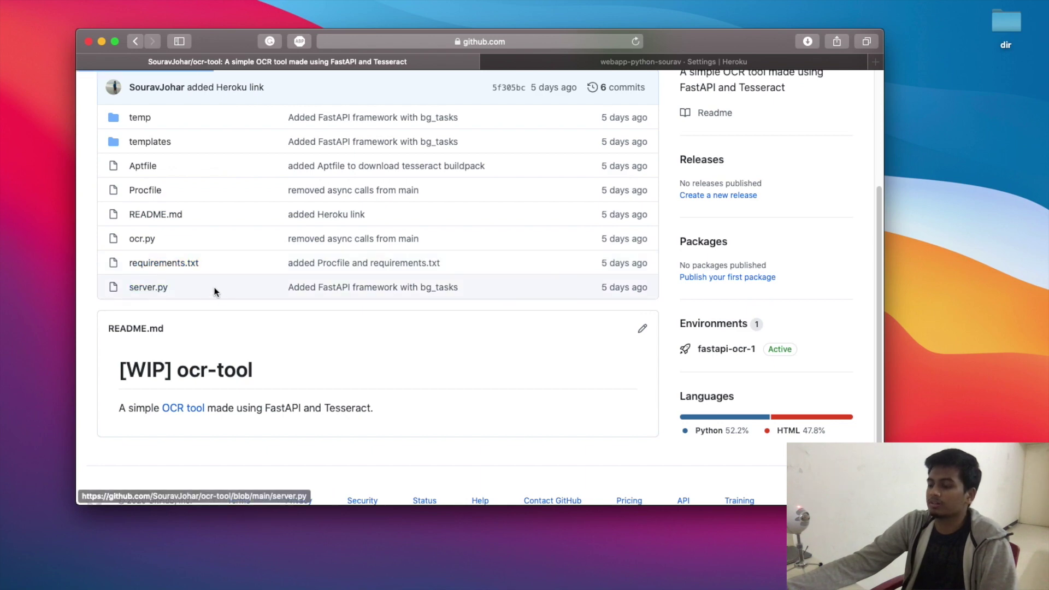
scroll(212, 306, down, 5)
double_click(143, 262)
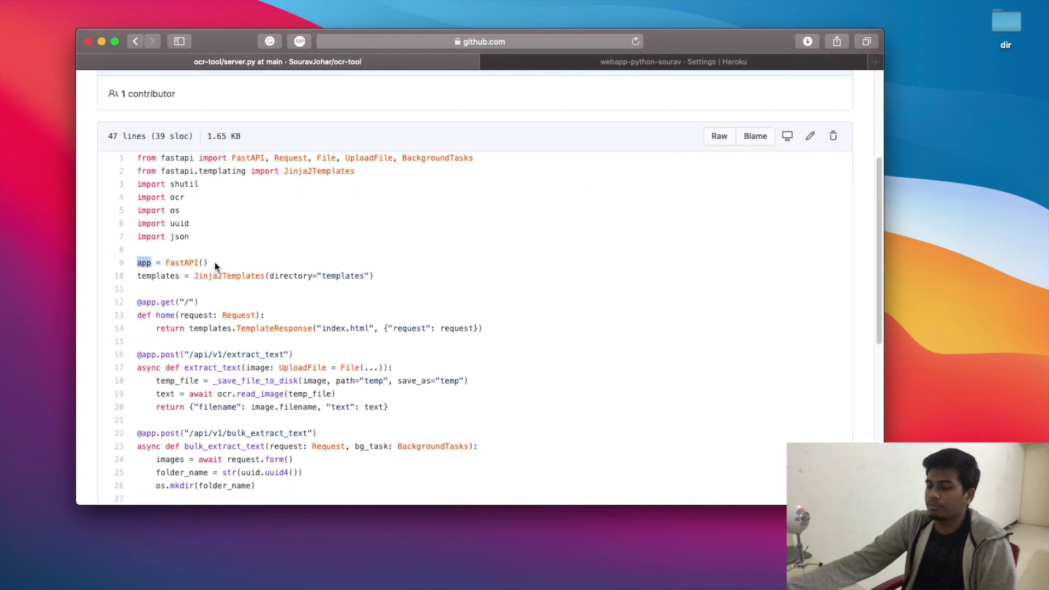
Reopen the Procfile and highlight its --host=0.0.0.0 and --port=${PORT:-8000} arguments
click(135, 41)
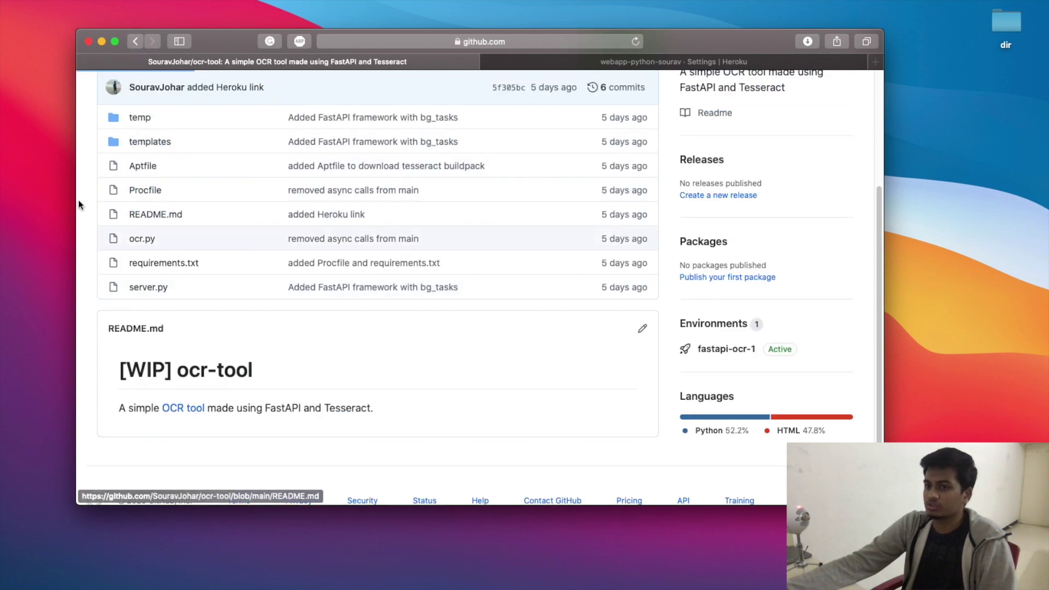
click(145, 190)
drag(250, 354, 320, 350)
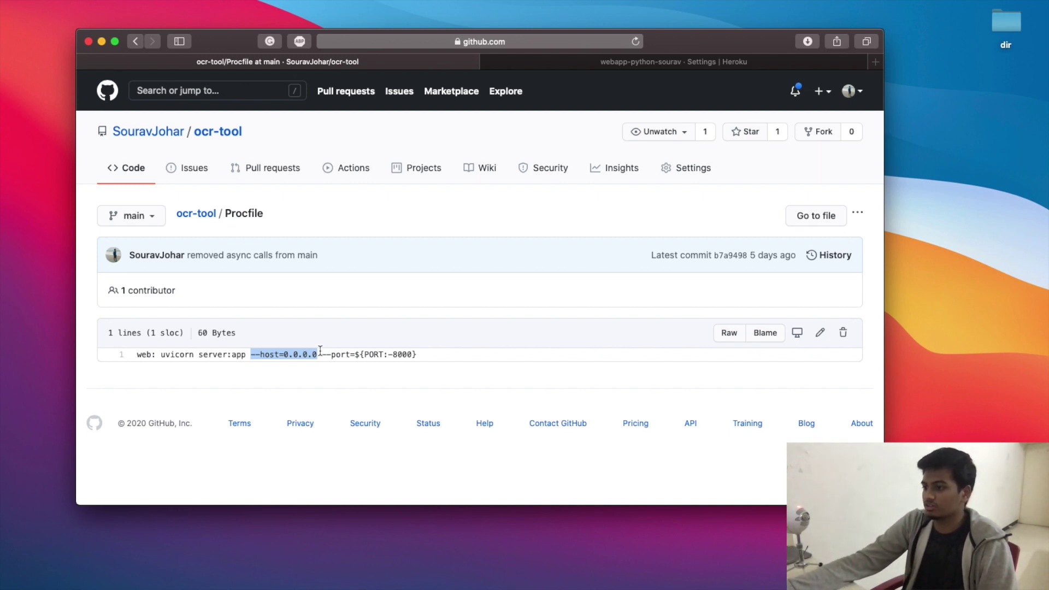
drag(322, 352, 438, 350)
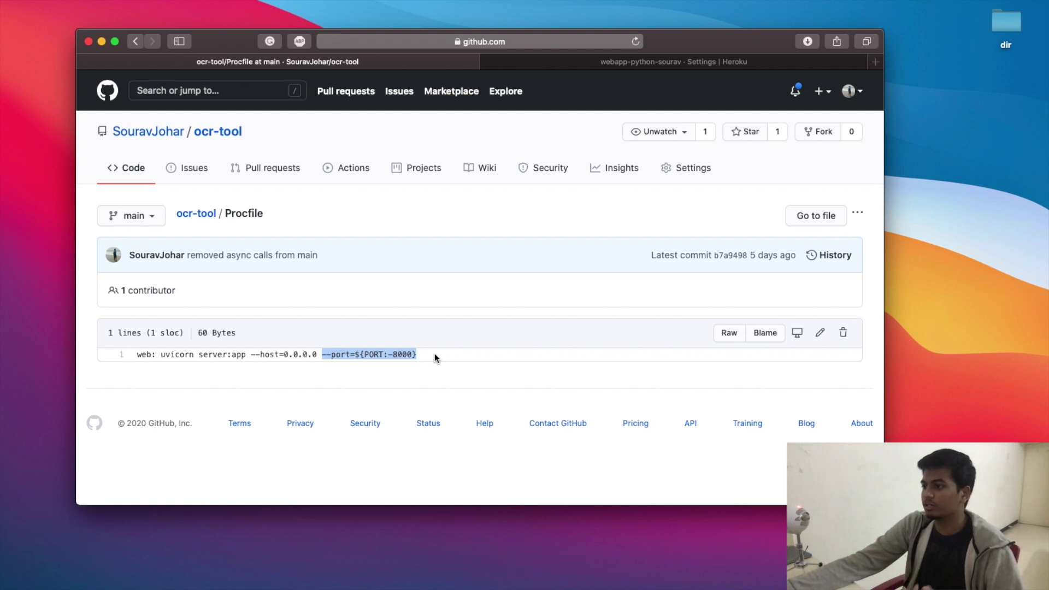
key(ctrl+Tab)
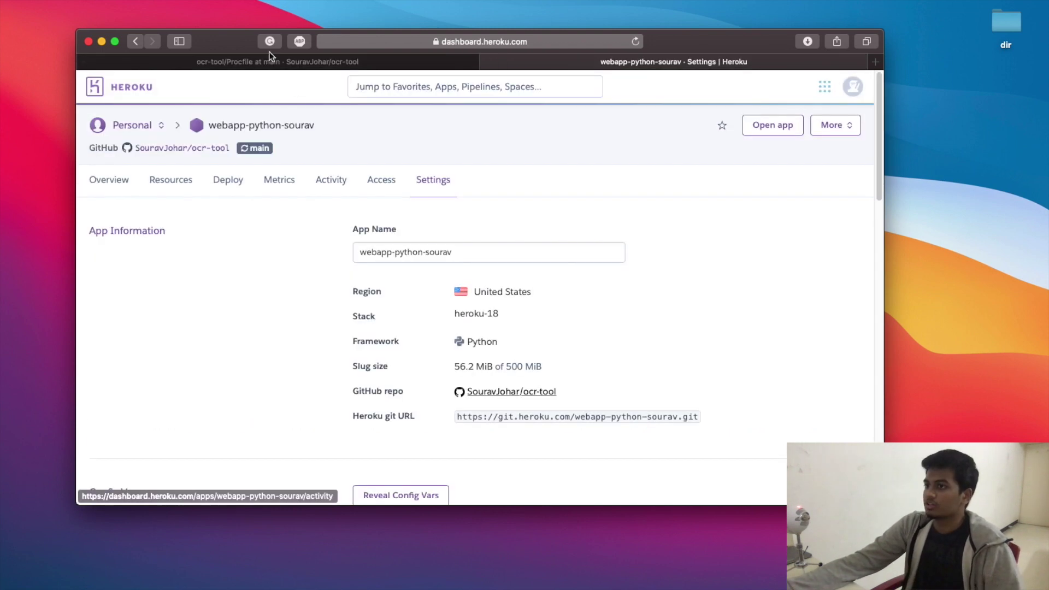
click(265, 64)
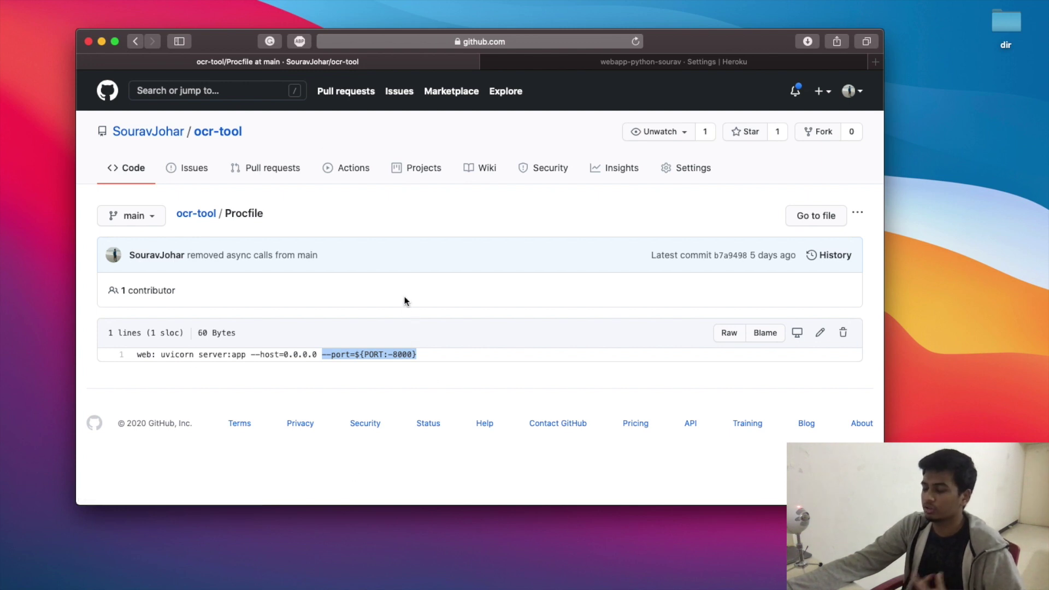
Go to the Buildpacks section in the Heroku app's settings and highlight the description of what buildpacks do
click(661, 64)
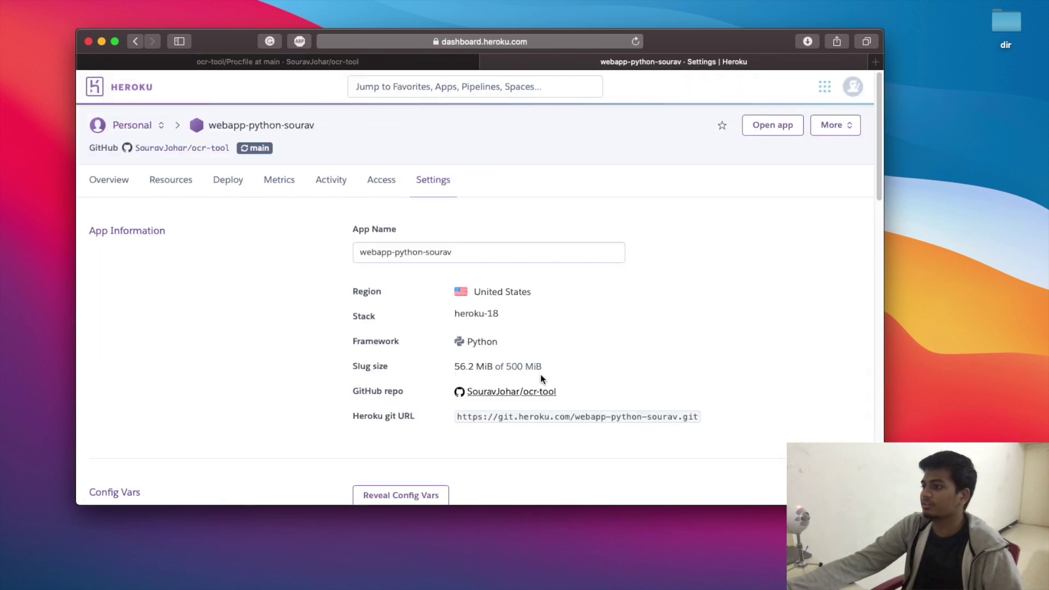
scroll(540, 375, down, 2)
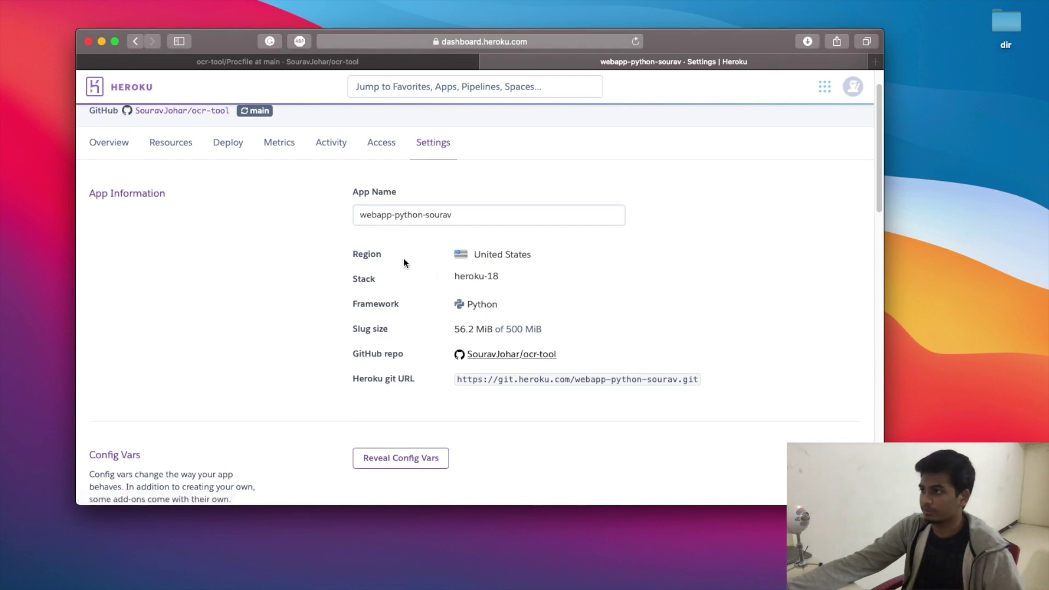
scroll(408, 295, down, 8)
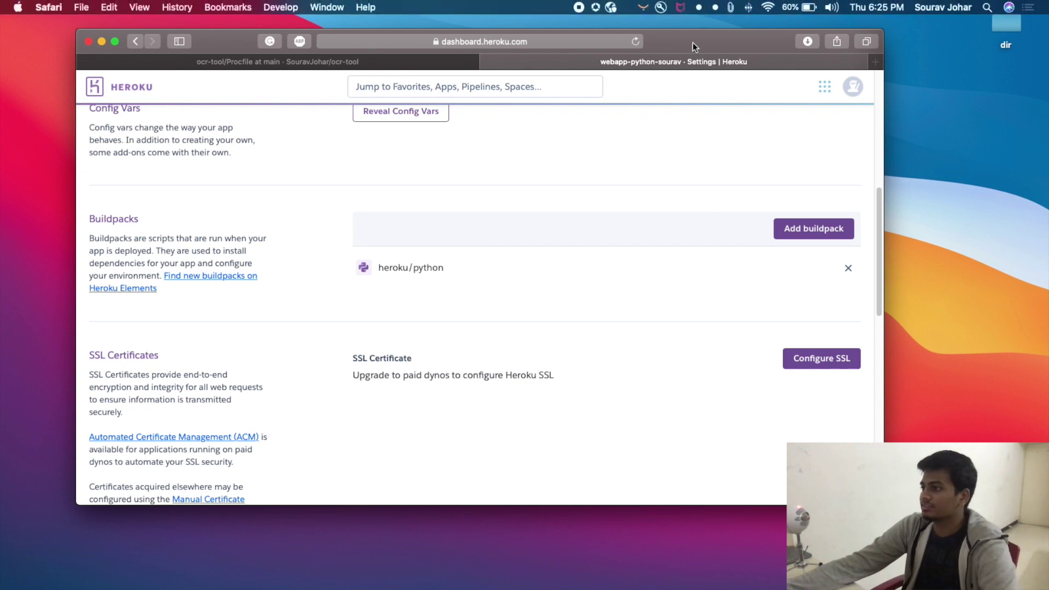
drag(151, 236, 265, 255)
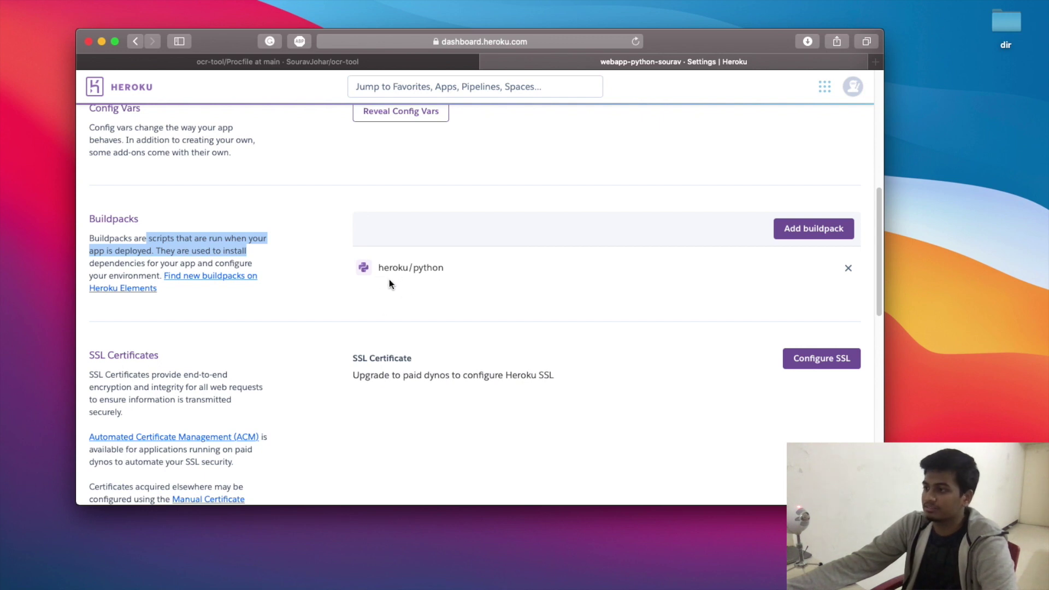
click(787, 228)
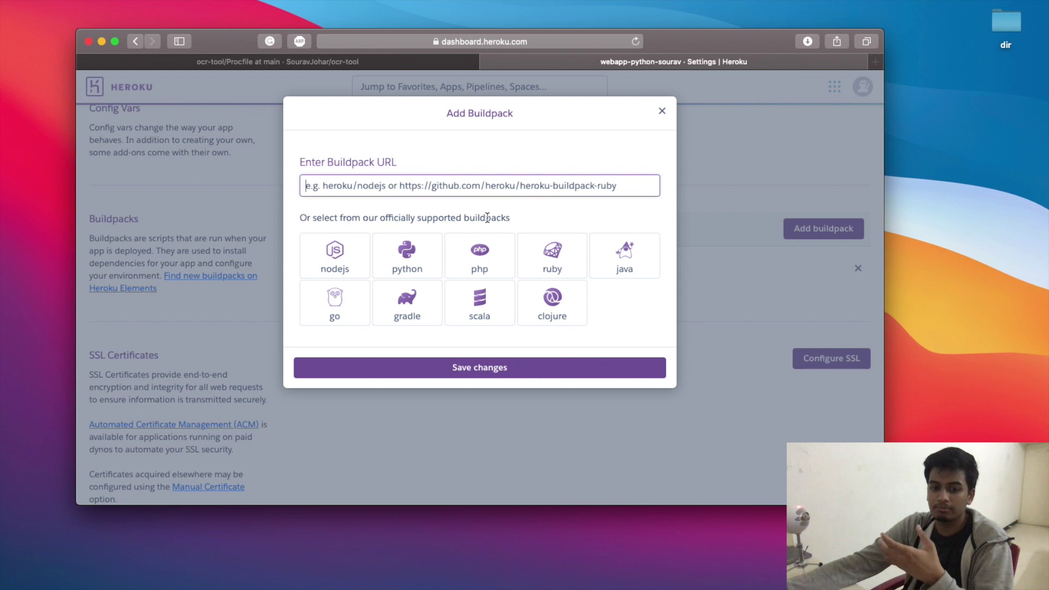
text(https://github.com/heroku/heroku-buildpack-apt)
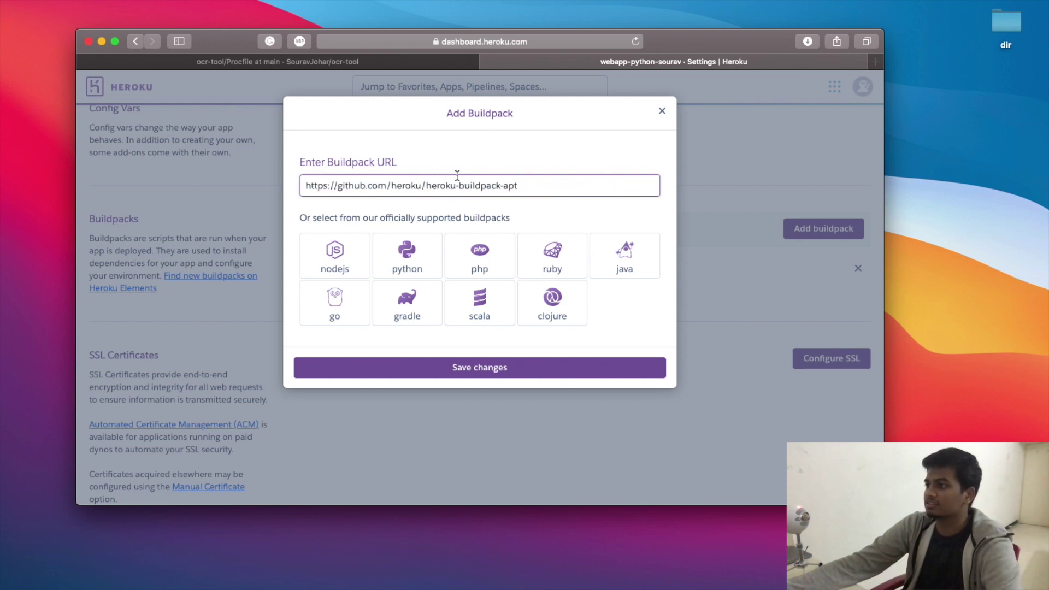
click(481, 375)
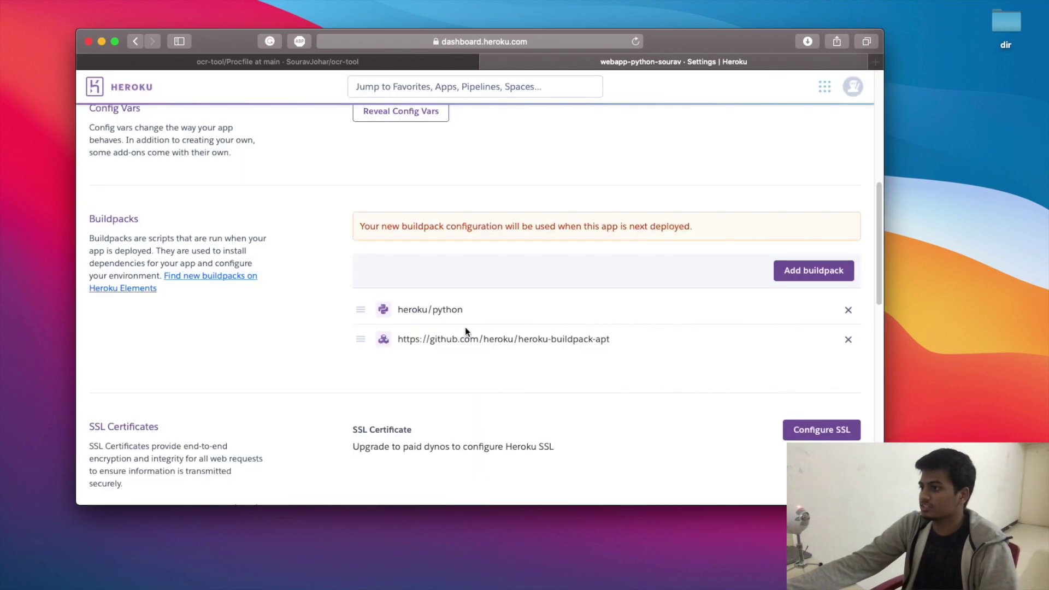
Reveal the app's config vars and add TESSDATA_PREFIX with the value /app/.apt/usr/share/tesseract-ocr/4.00/tessdata
scroll(441, 235, up, 3)
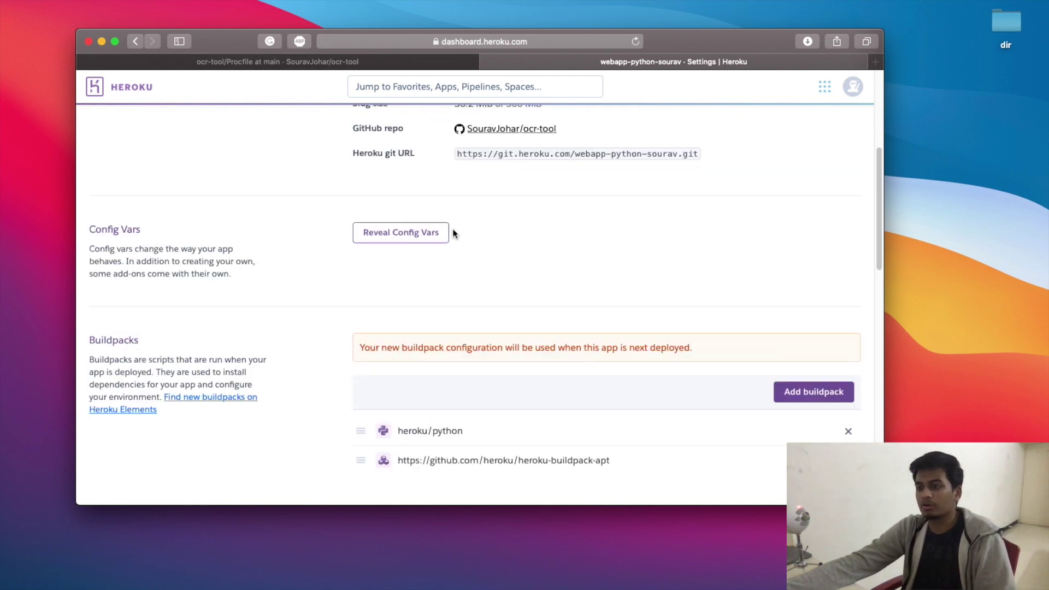
scroll(467, 230, up, 1)
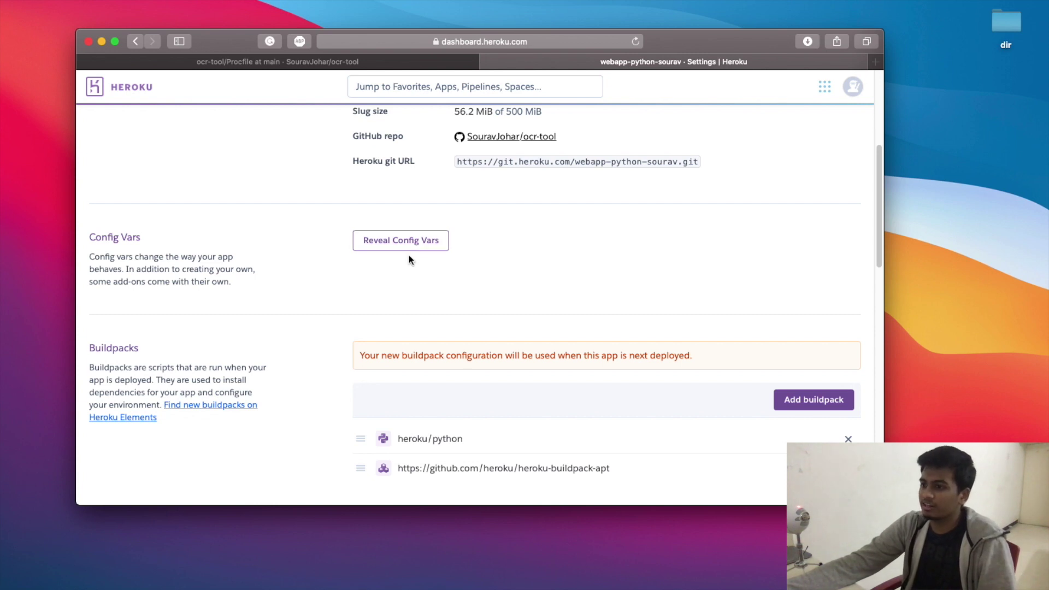
click(409, 237)
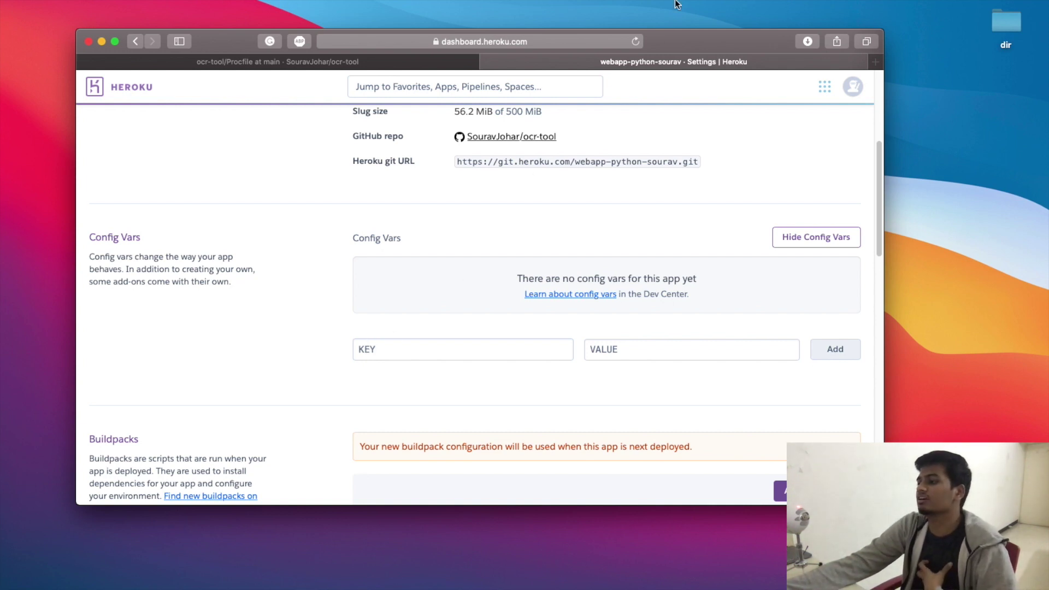
click(432, 353)
text(TESSDATA_PREFIX)
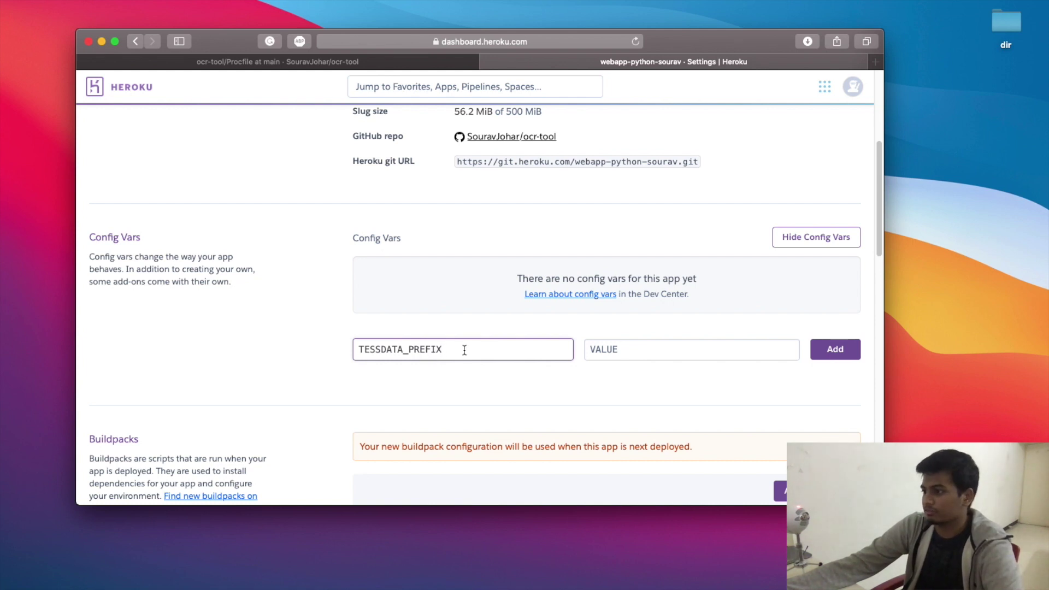
double_click(440, 356)
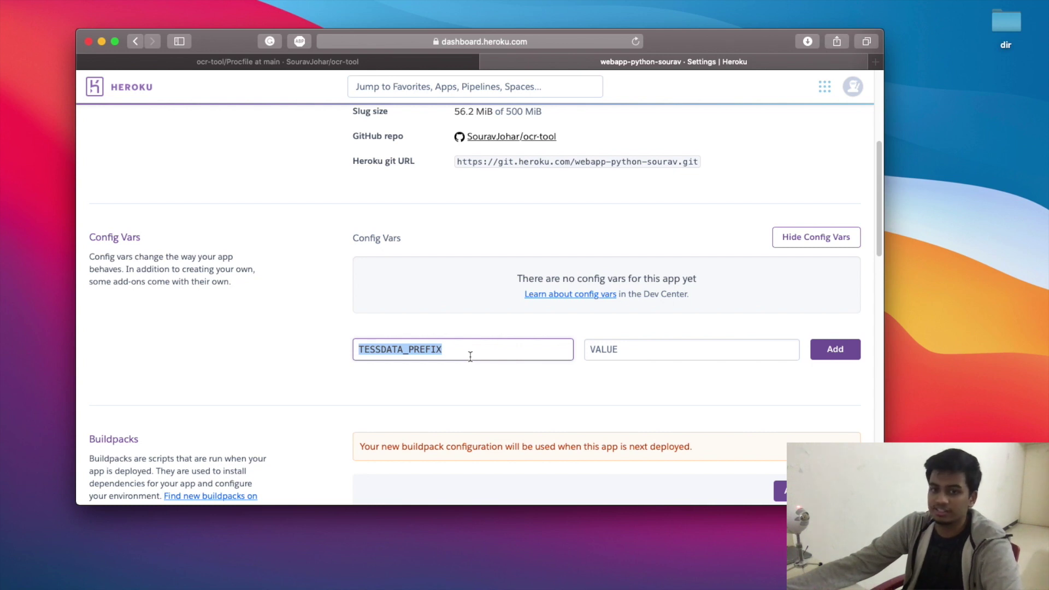
click(634, 344)
text(/app/.apt/usr/share/tesseract-ocr/4.00/tessdata)
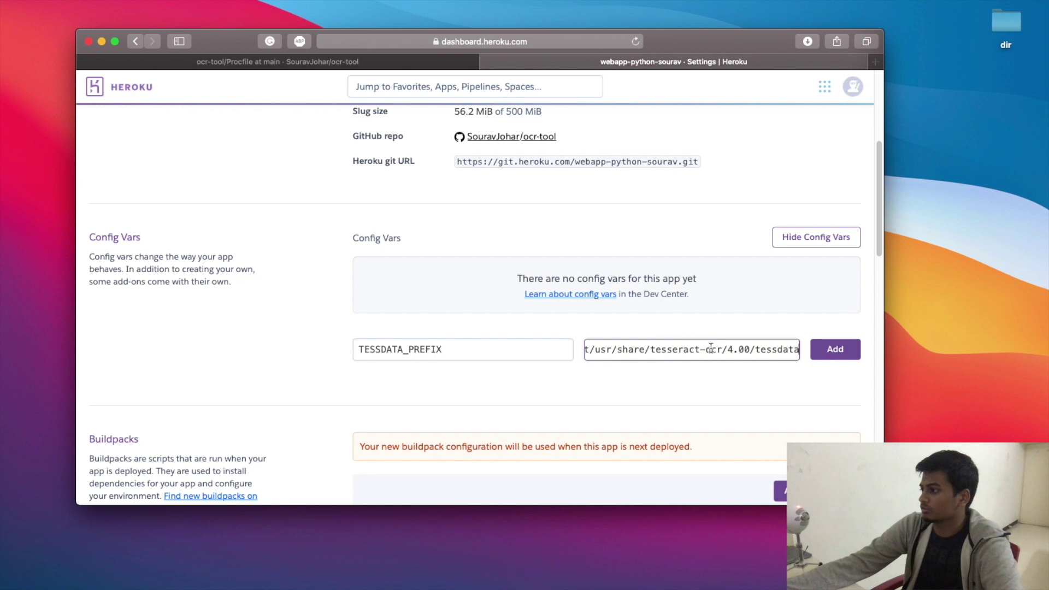
key(super+Left)
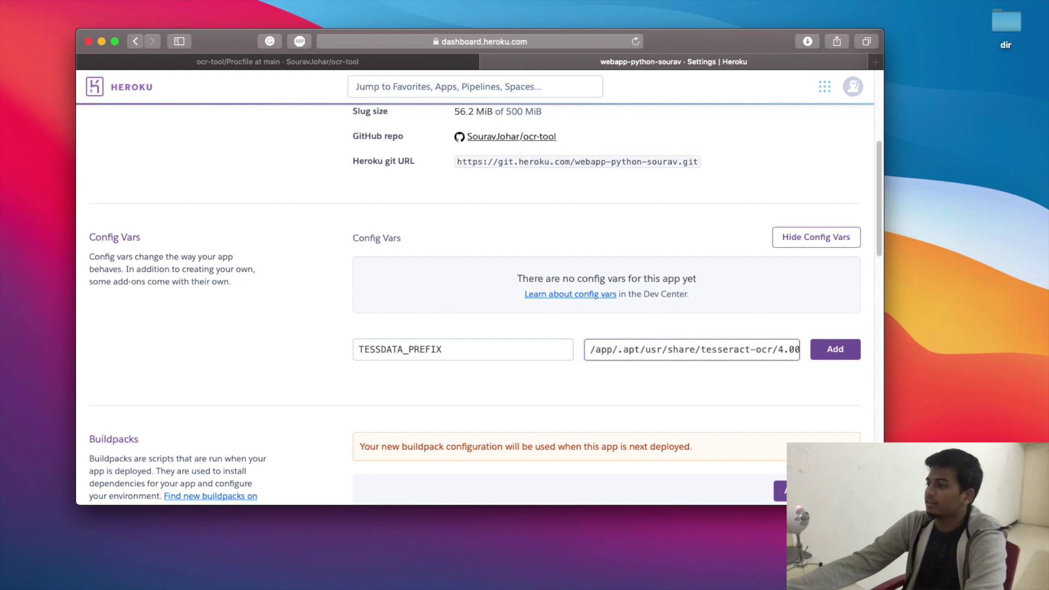
click(837, 355)
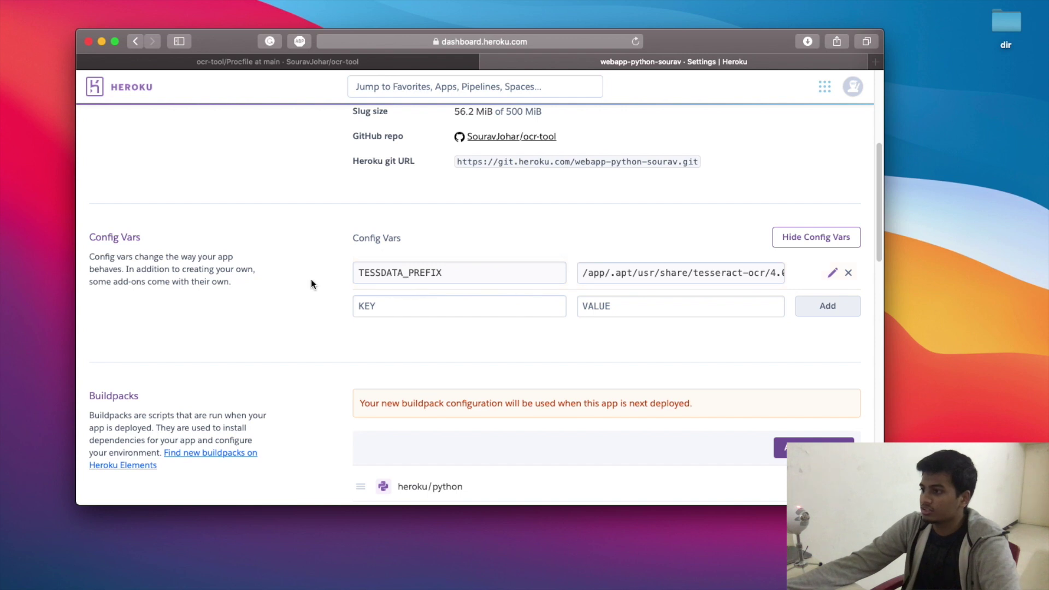
Go to the app's deployment page and manually deploy the main branch
scroll(557, 408, down, 5)
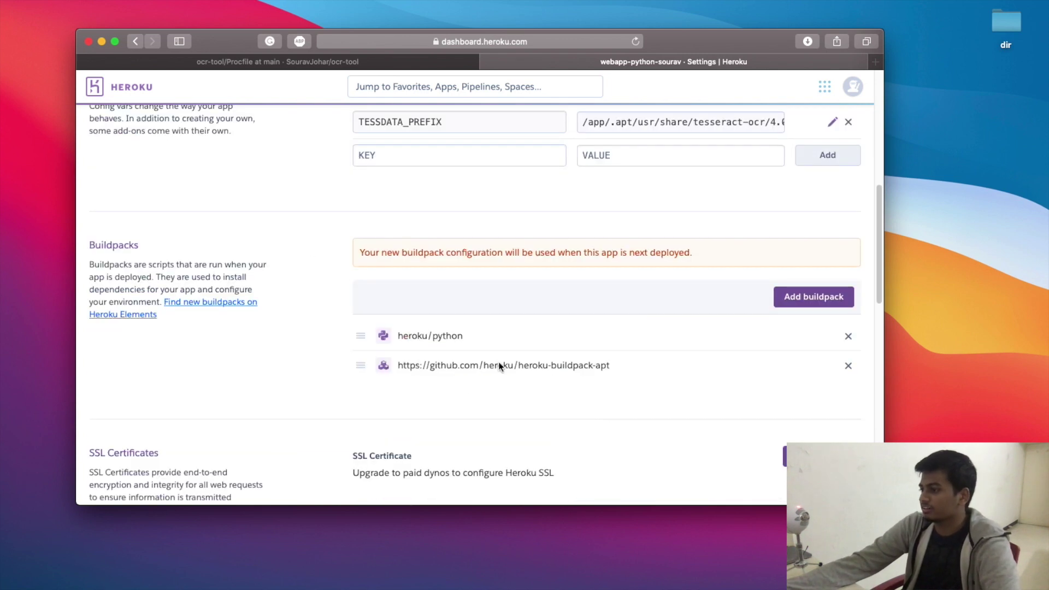
scroll(556, 364, up, 12)
key(ctrl+shift+Tab)
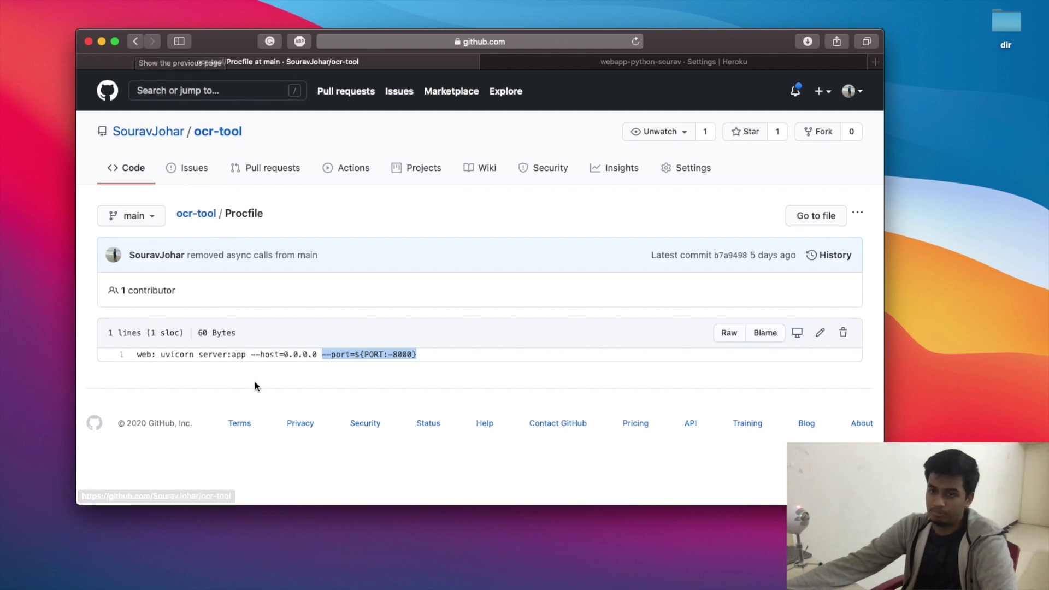
key(ctrl+Tab)
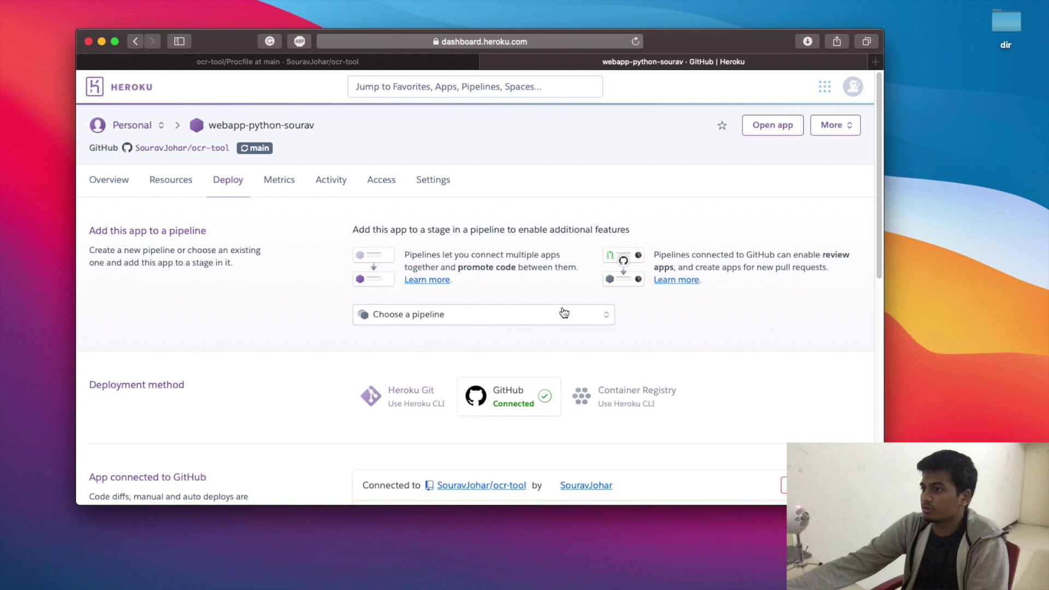
scroll(564, 312, down, 5)
scroll(556, 246, down, 4)
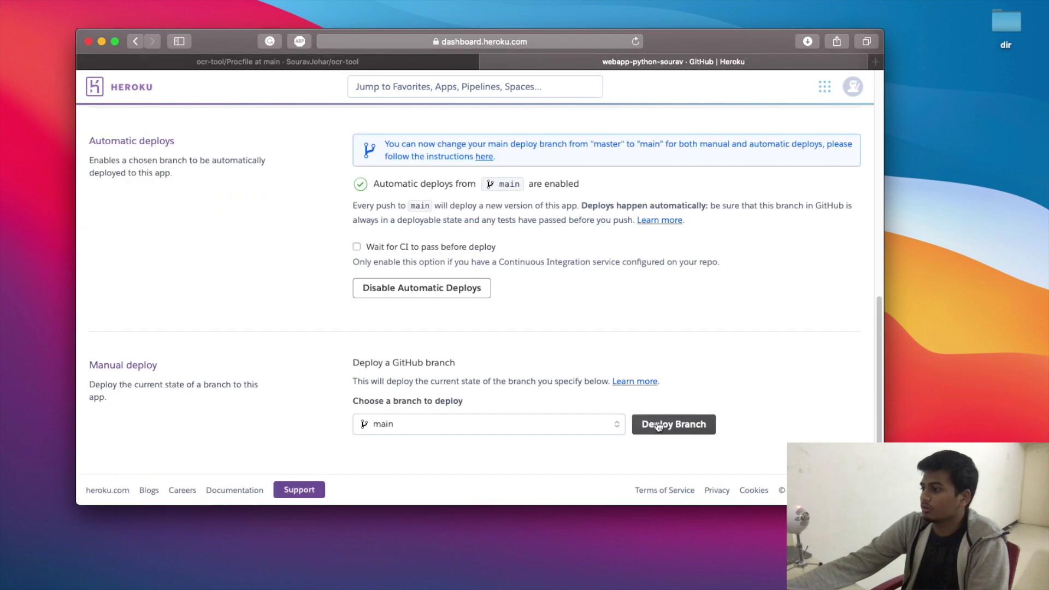
click(658, 427)
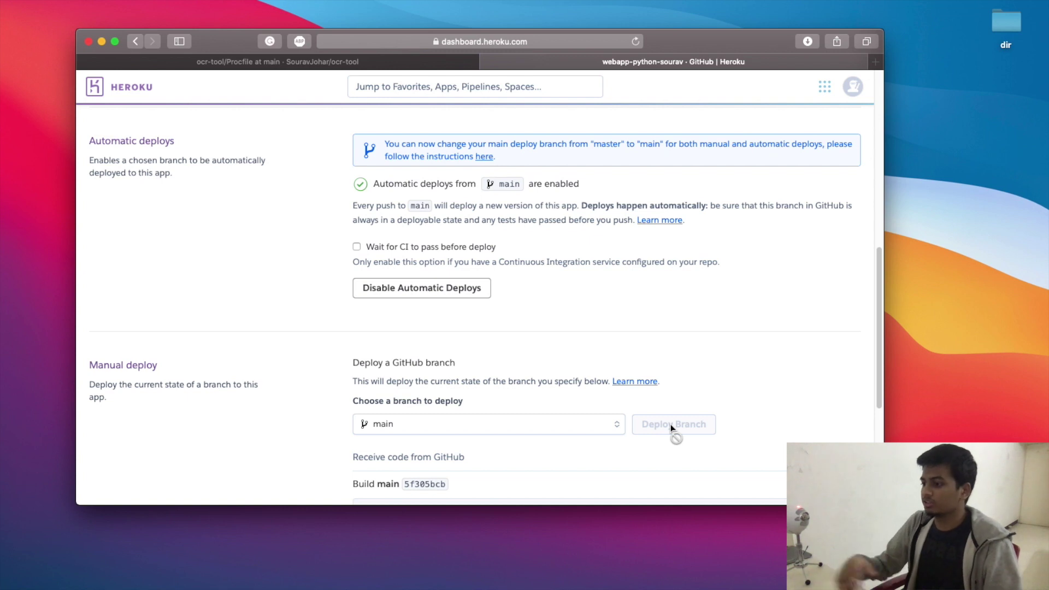
Highlight the deployed app's herokuapp.com address in the build log and open that address in a new browser tab
scroll(670, 424, down, 4)
scroll(592, 408, down, 2)
drag(389, 339, 577, 339)
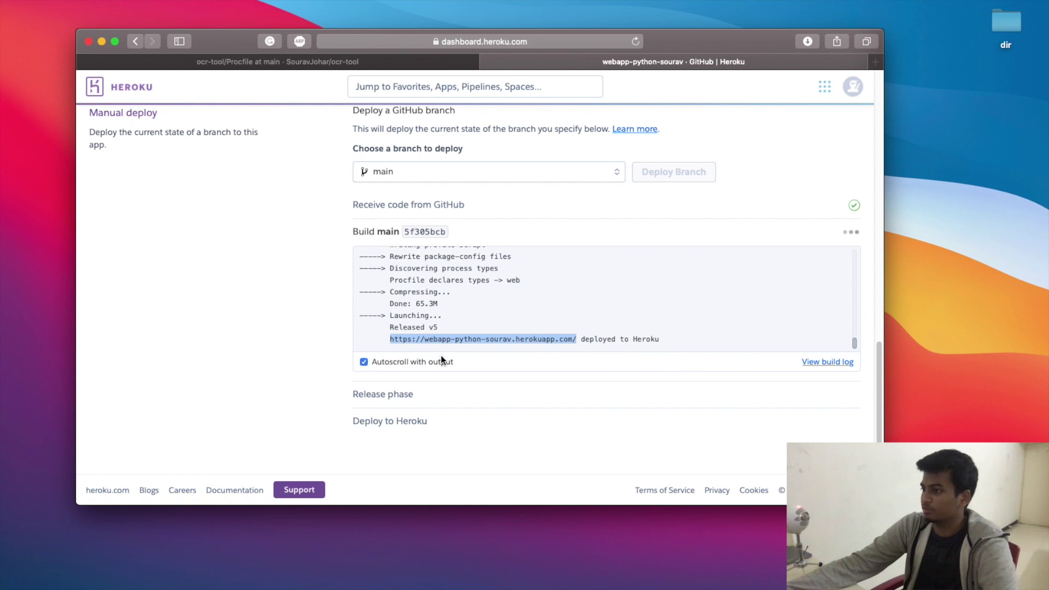
key(super+t)
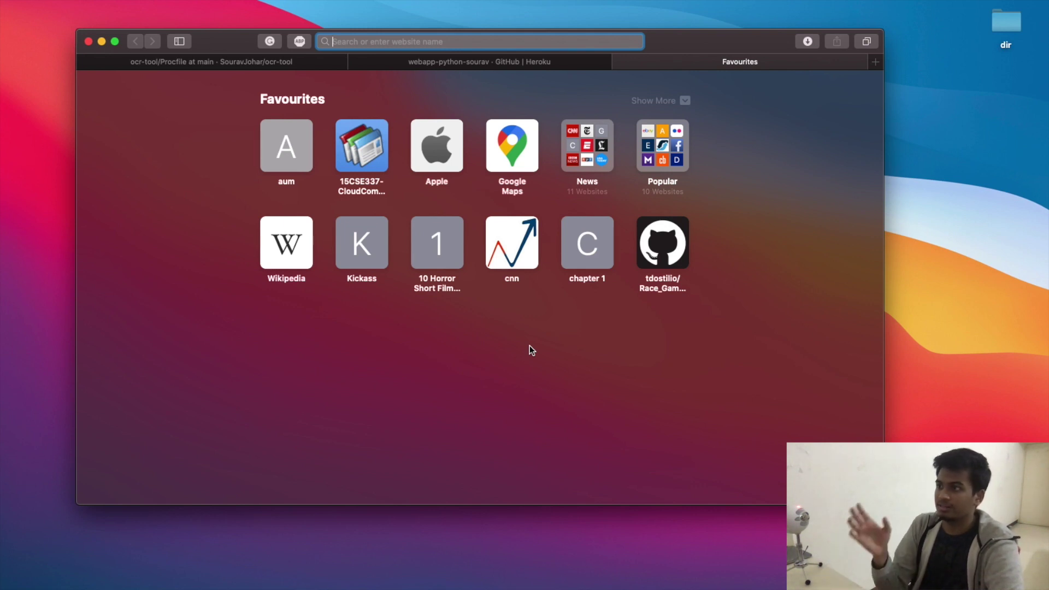
text(webapp-python-sourav.herokuapp.com)
key(Return)
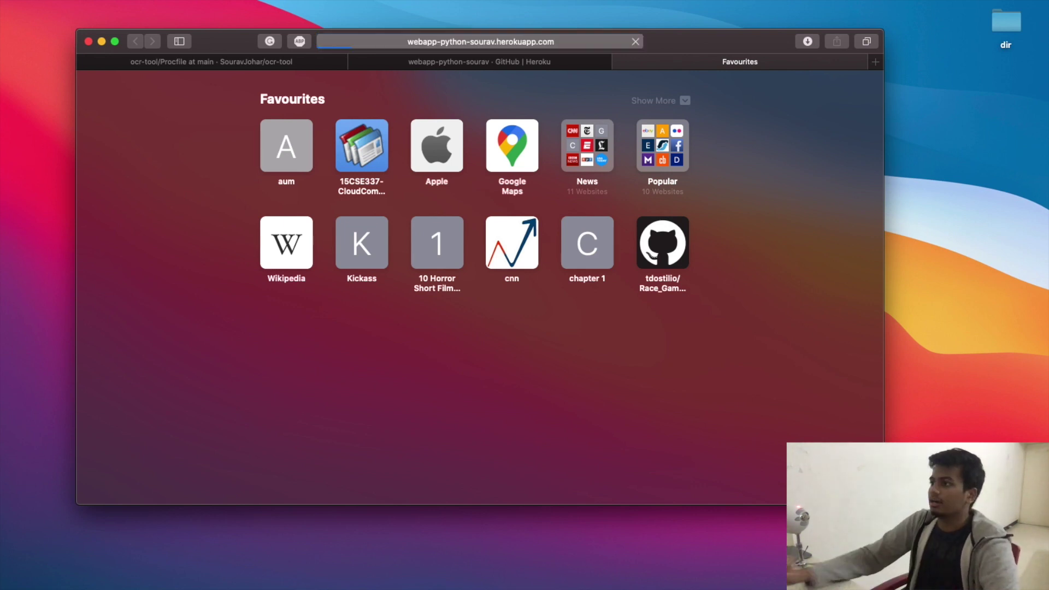